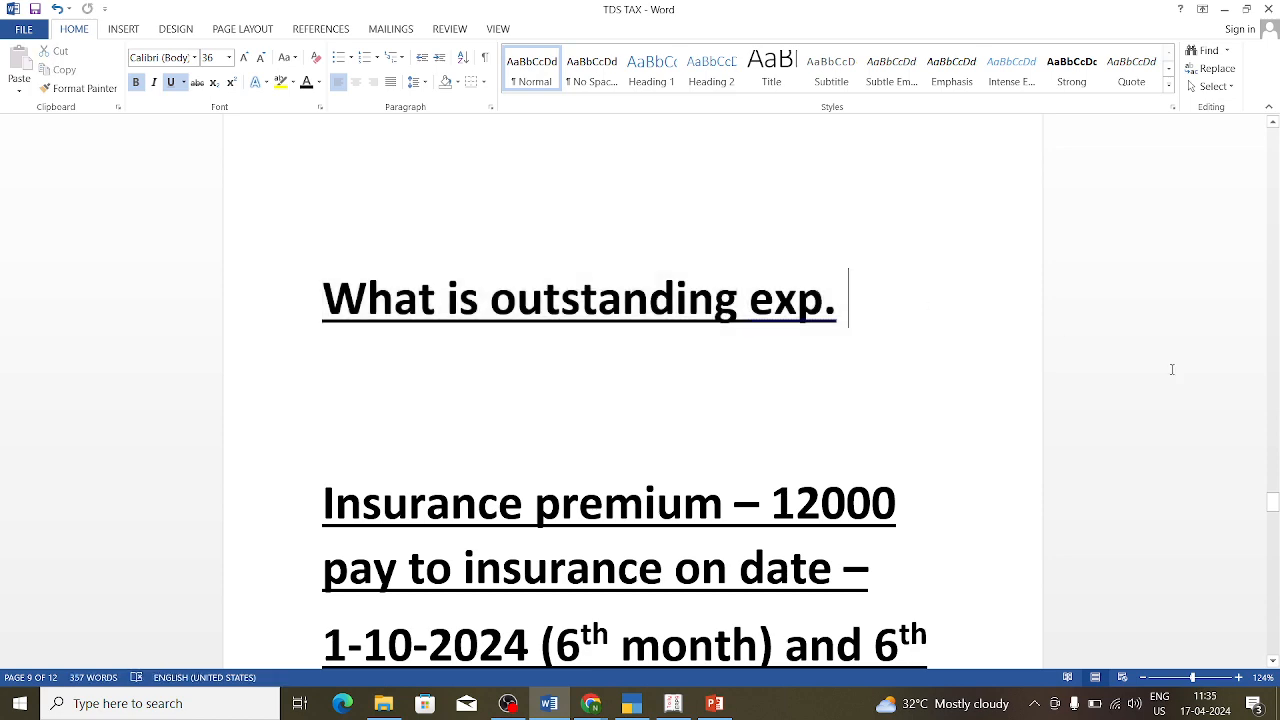
Change the insurance premium payment date in the note to 1-10-2023 and save the document.
left_click_drag(1272, 508, 1272, 518)
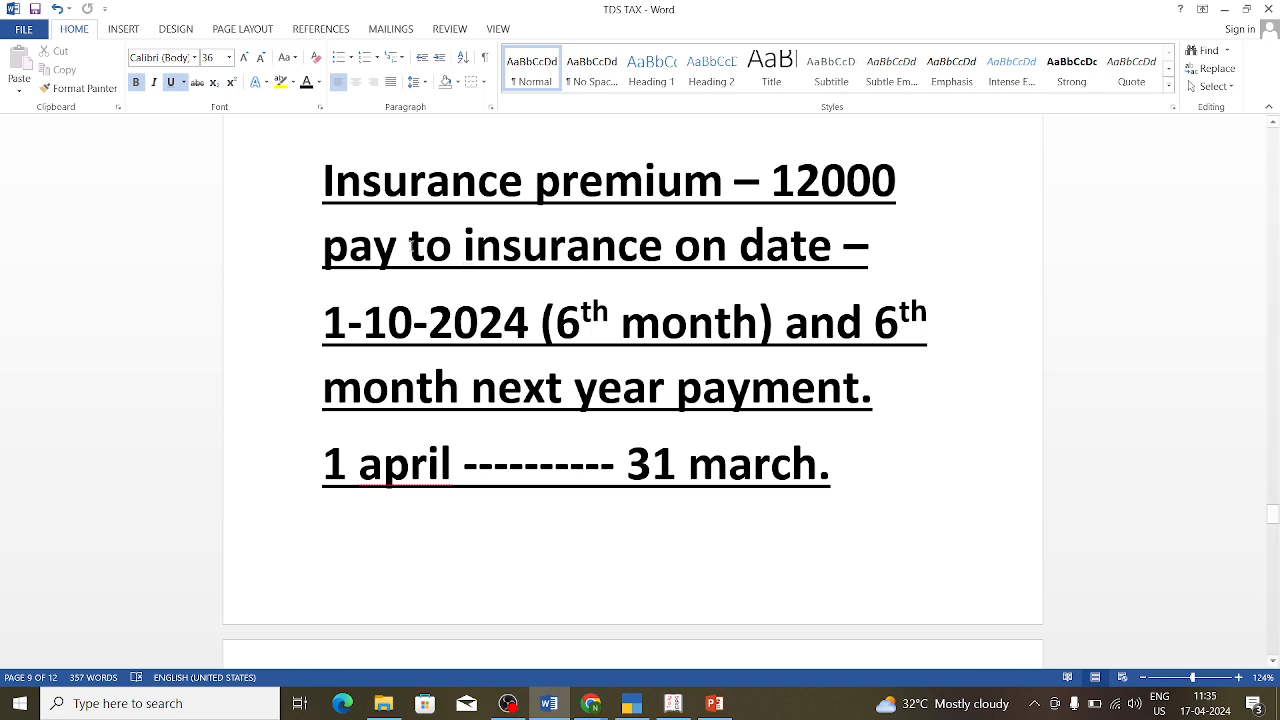
left_click_drag(360, 182, 905, 184)
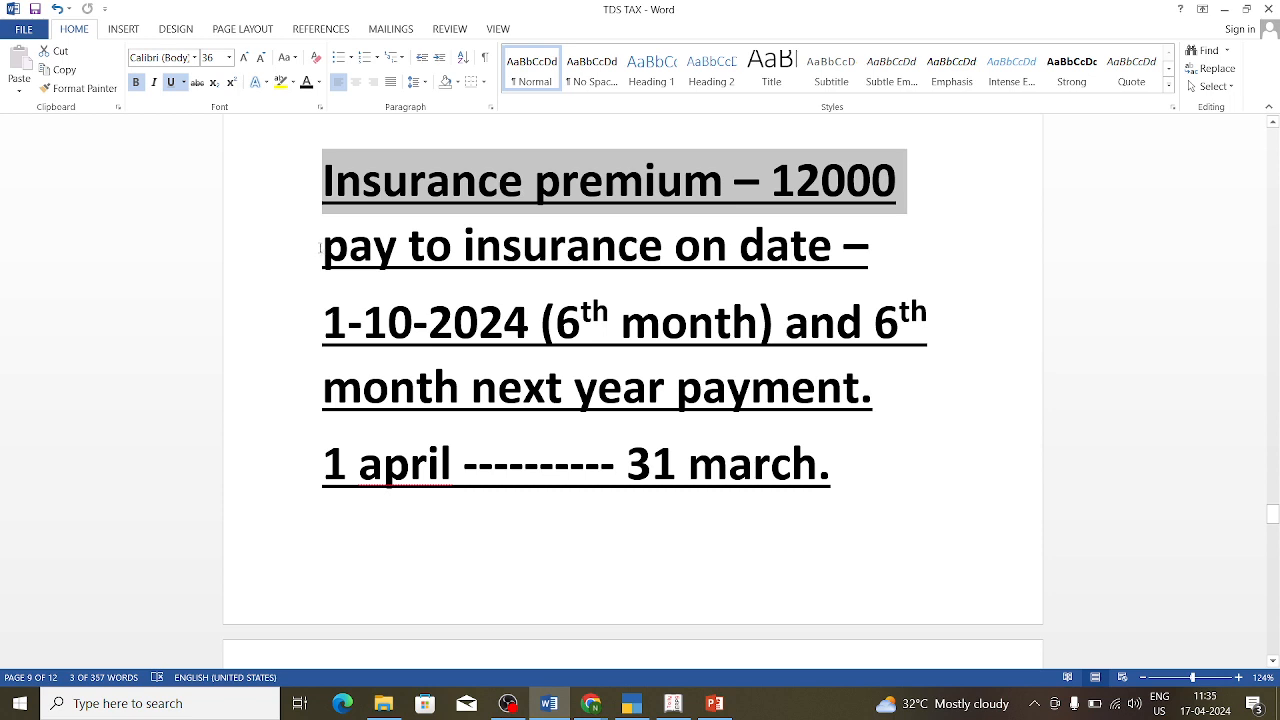
left_click_drag(320, 248, 530, 325)
left_click(516, 330)
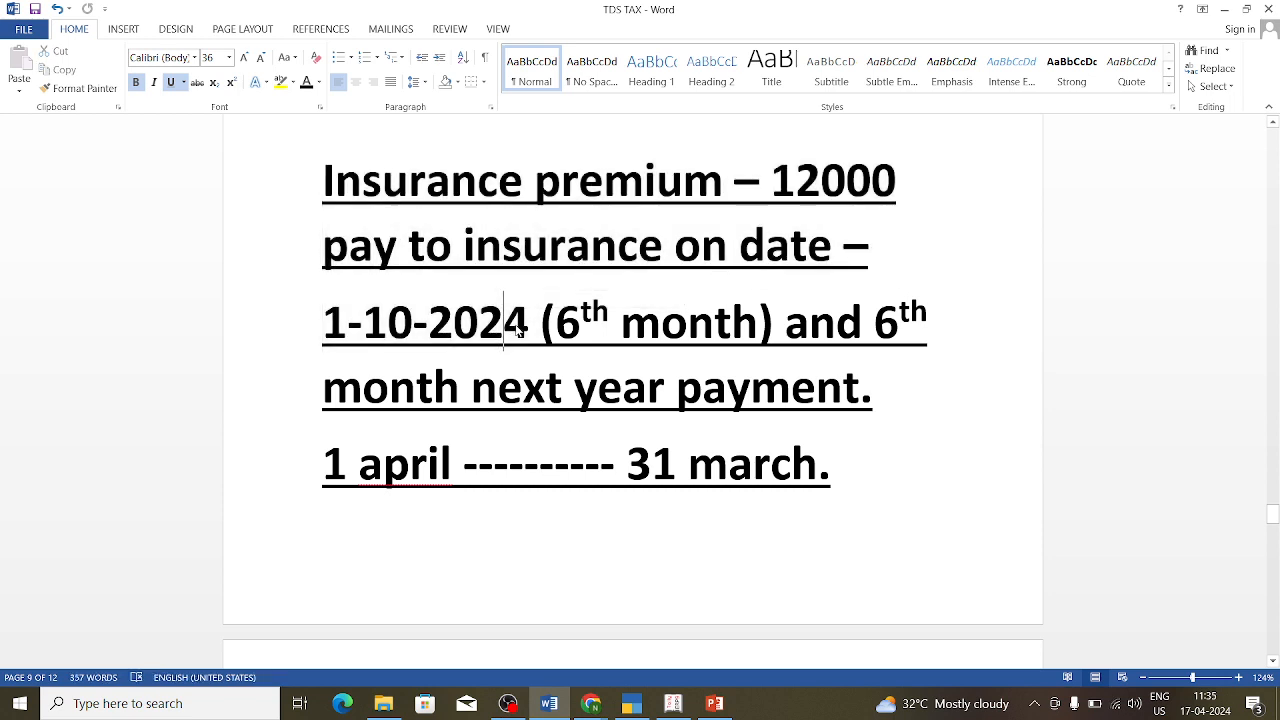
key("Delete")
type("3")
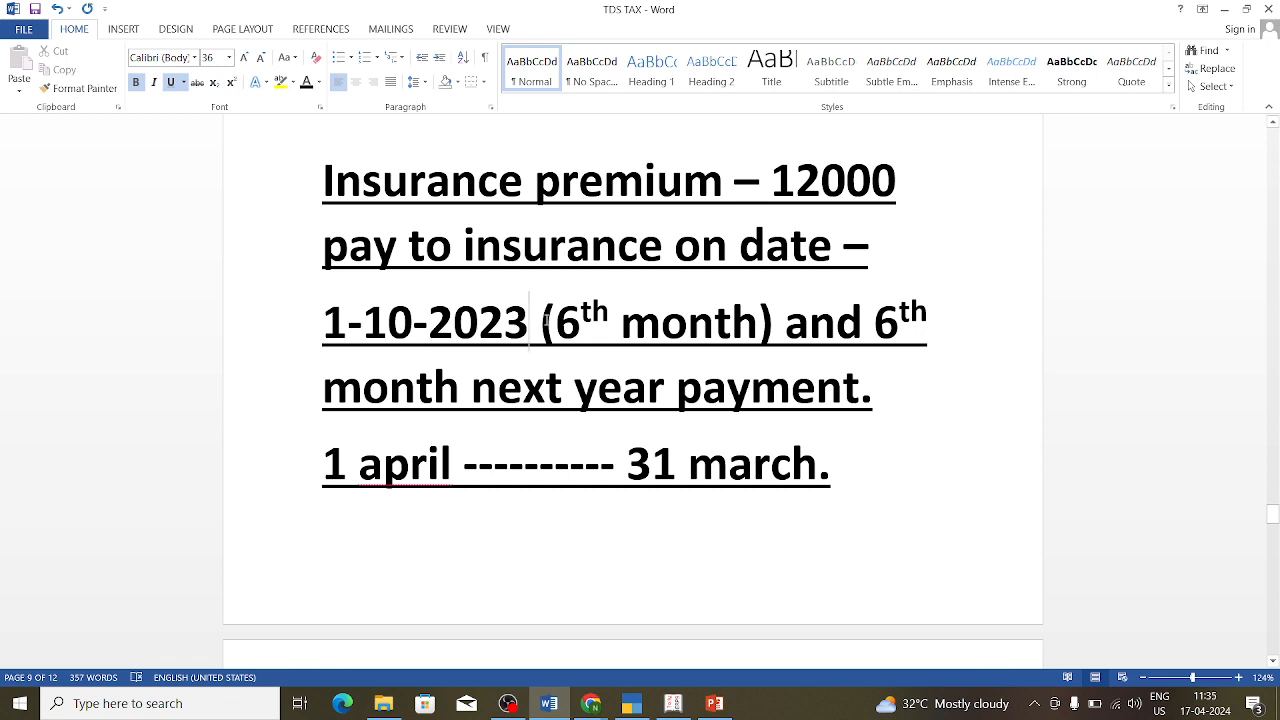
key("ctrl+s")
Switch to TallyPrime and start a payment voucher paid from the Cash account.
left_click(632, 704)
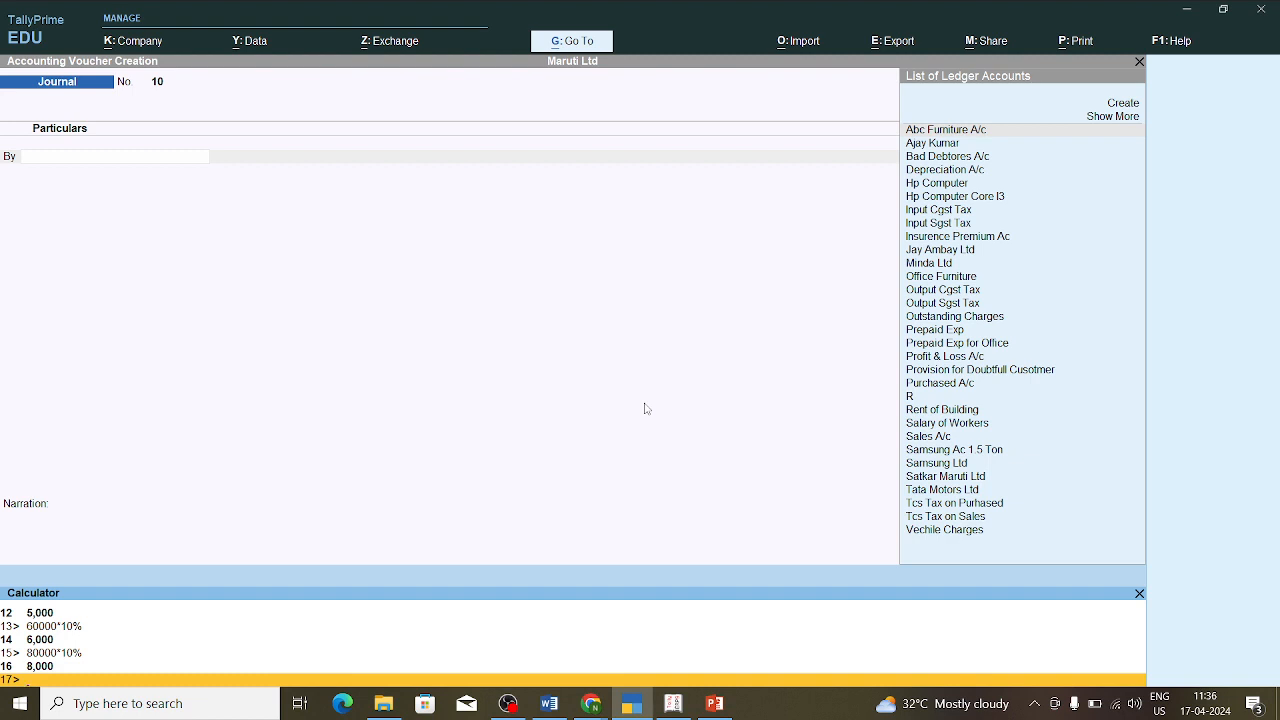
key("F5")
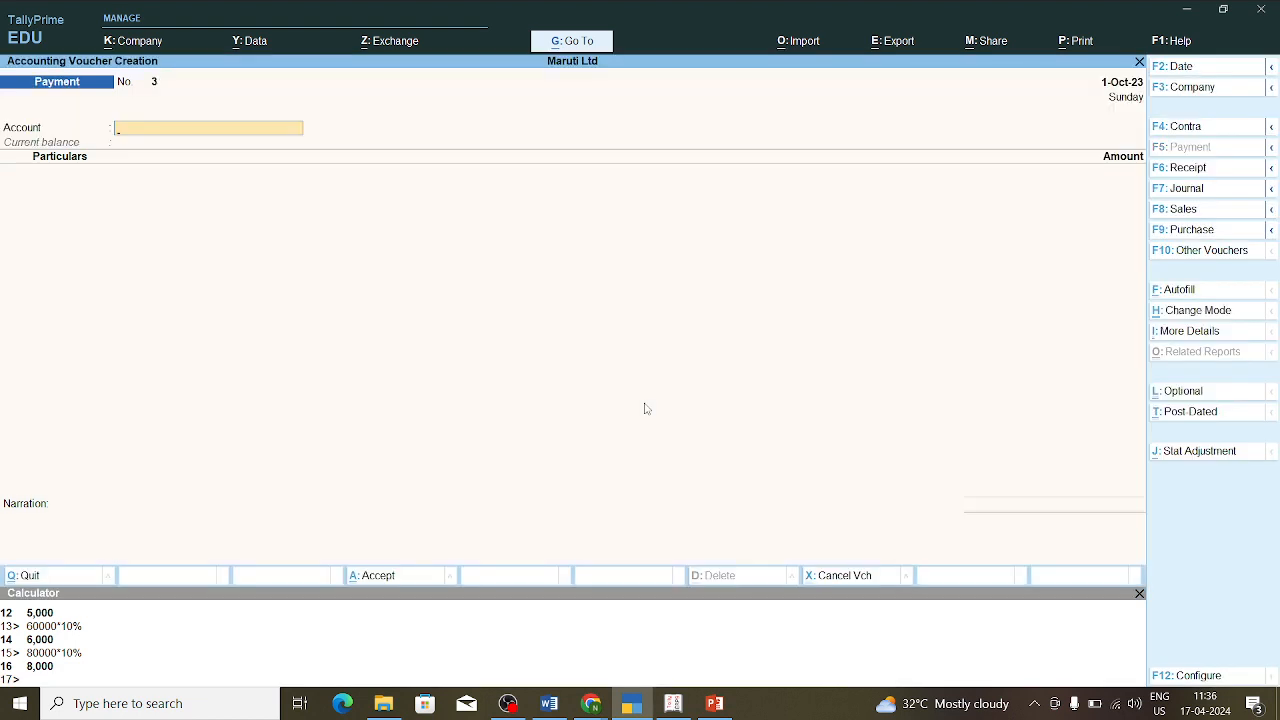
key("Down")
key("Return")
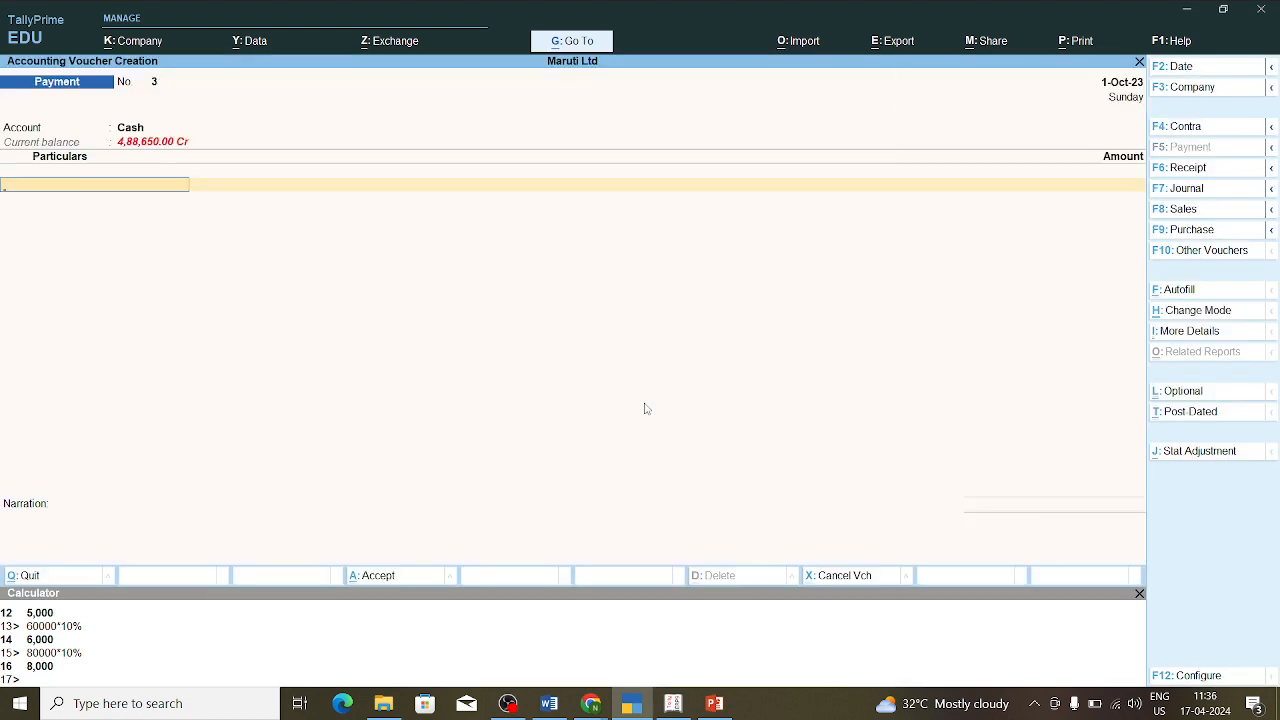
Create the ledger "Insrence Premuim Pay to Company" under Indirect Expenses from within the payment voucher.
key("alt+c")
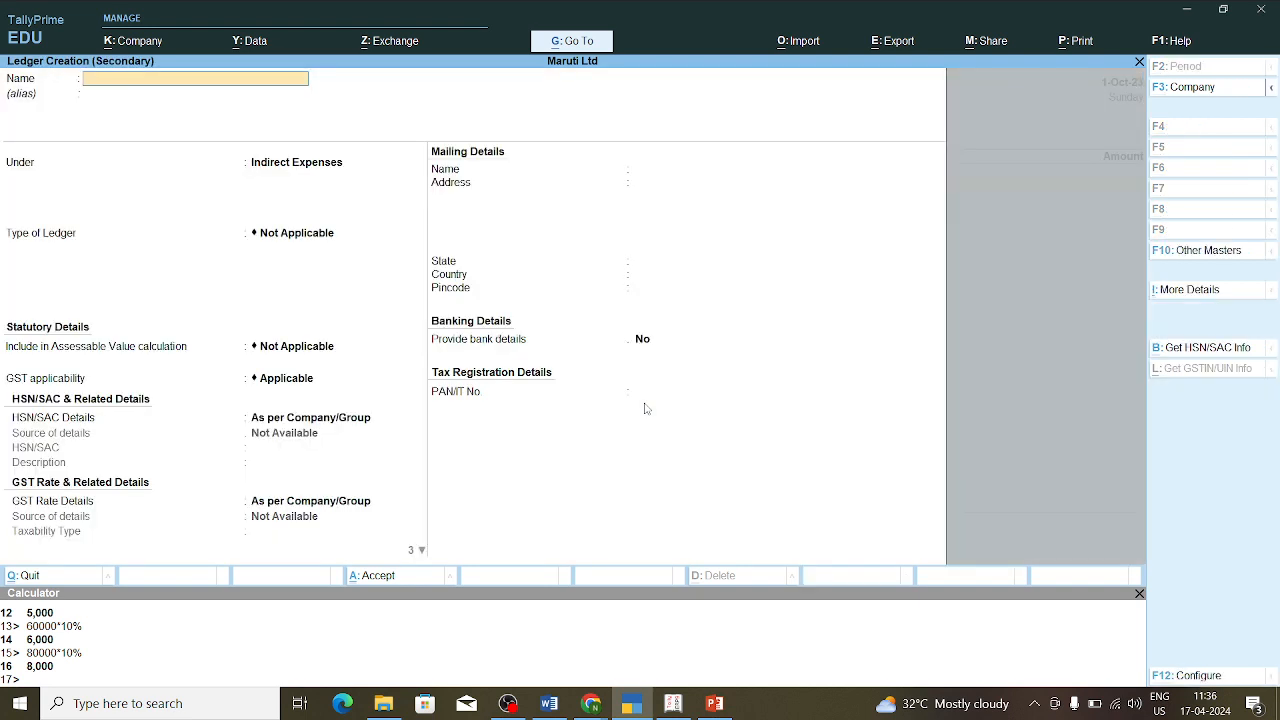
type("Insrence Premuim Pay to Company")
key("Return")
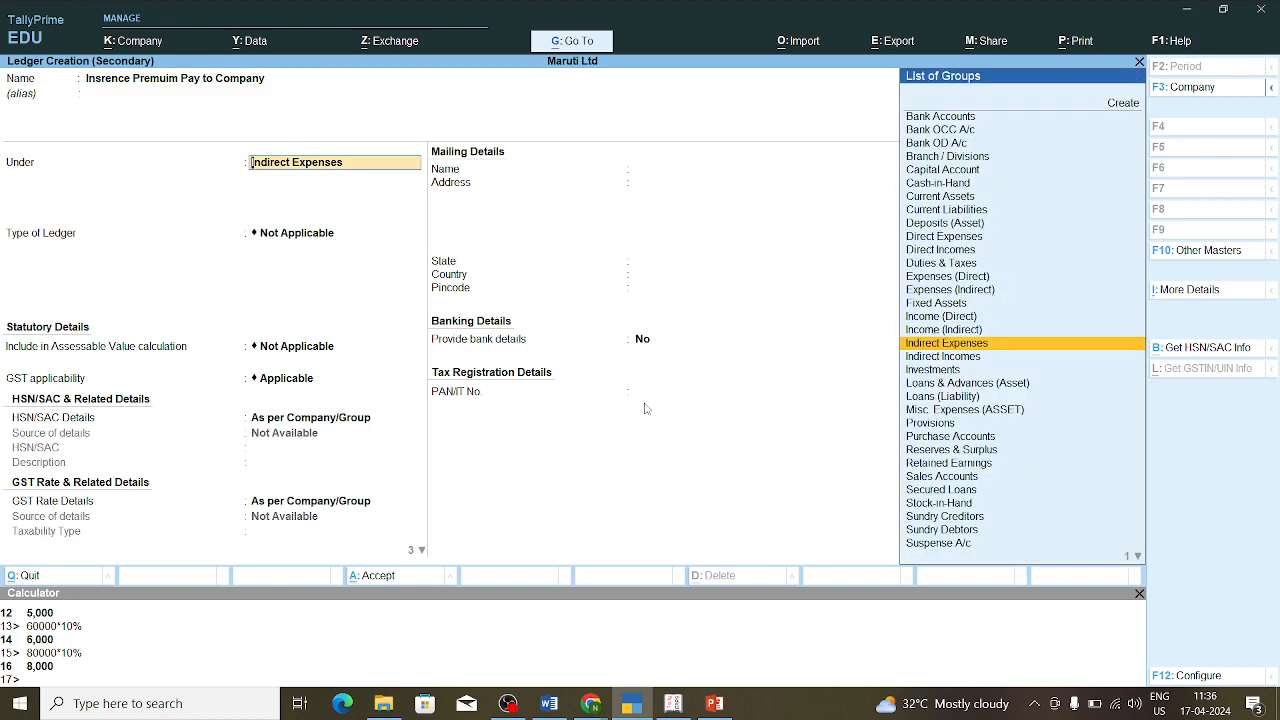
key("Return")
key("ctrl+a")
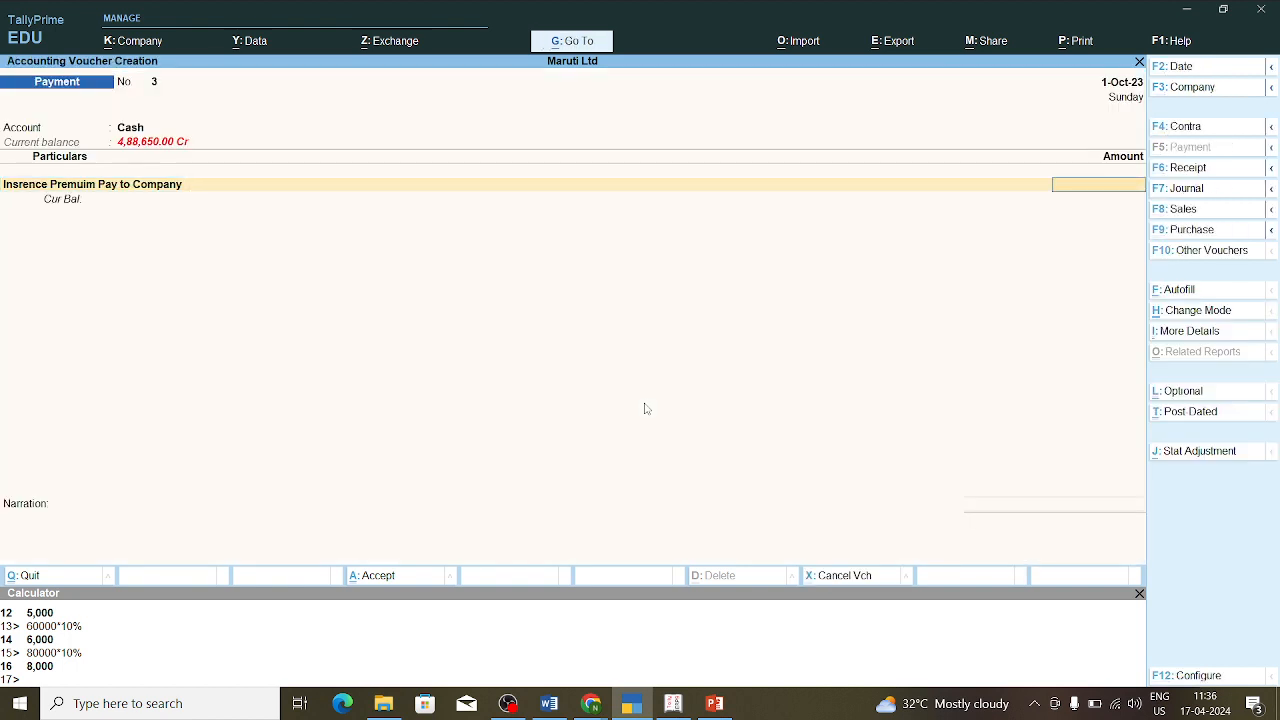
Enter 12,000 as the insurance premium amount, save the payment voucher and leave voucher entry.
type("120000")
key("Return")
key("Return")
key("Return")
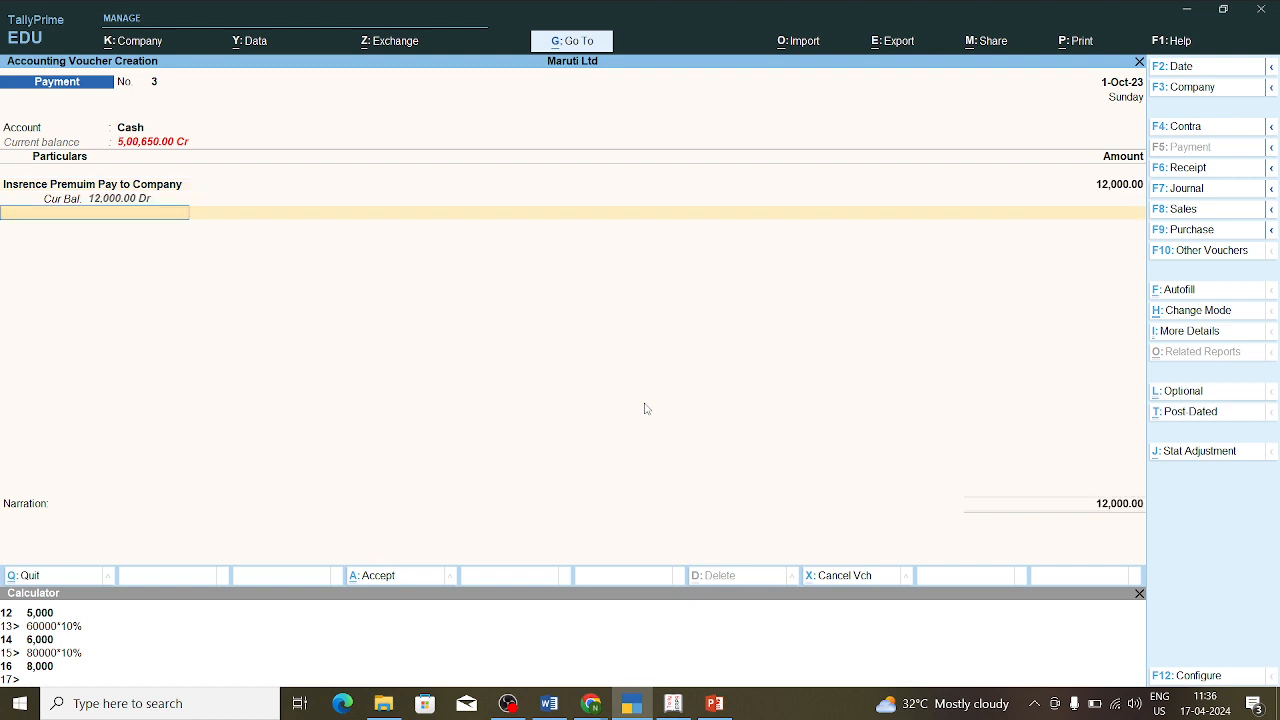
key("y")
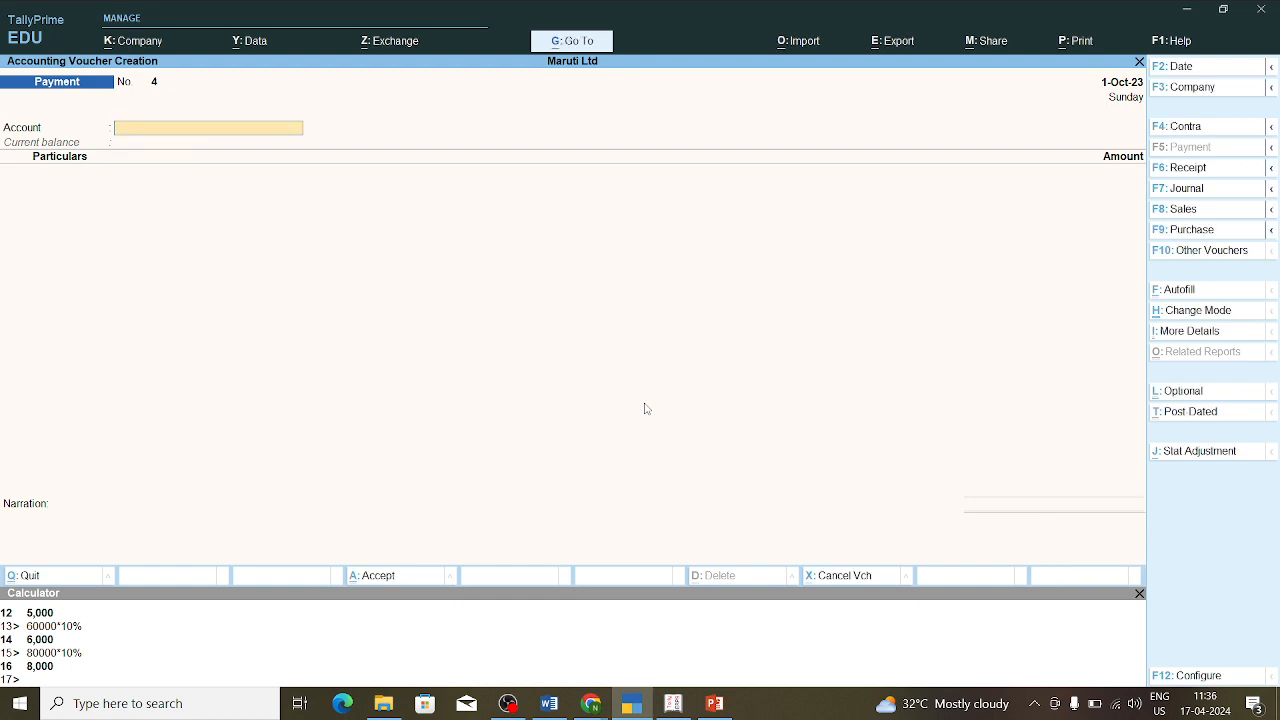
key("Escape")
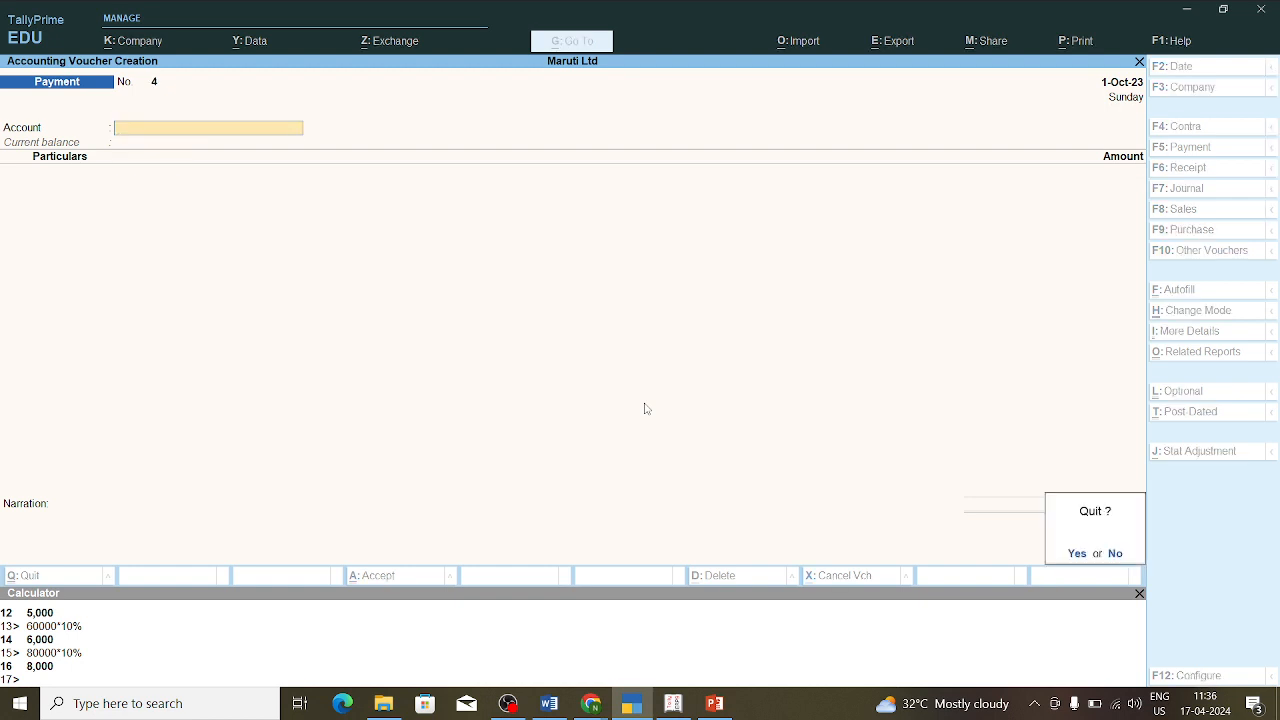
key("y")
Open the detailed Profit & Loss A/c and locate the Insrence Premuim Pay to Company line under Indirect Expenses.
key("Down")
key("Down")
key("Down")
key("Down")
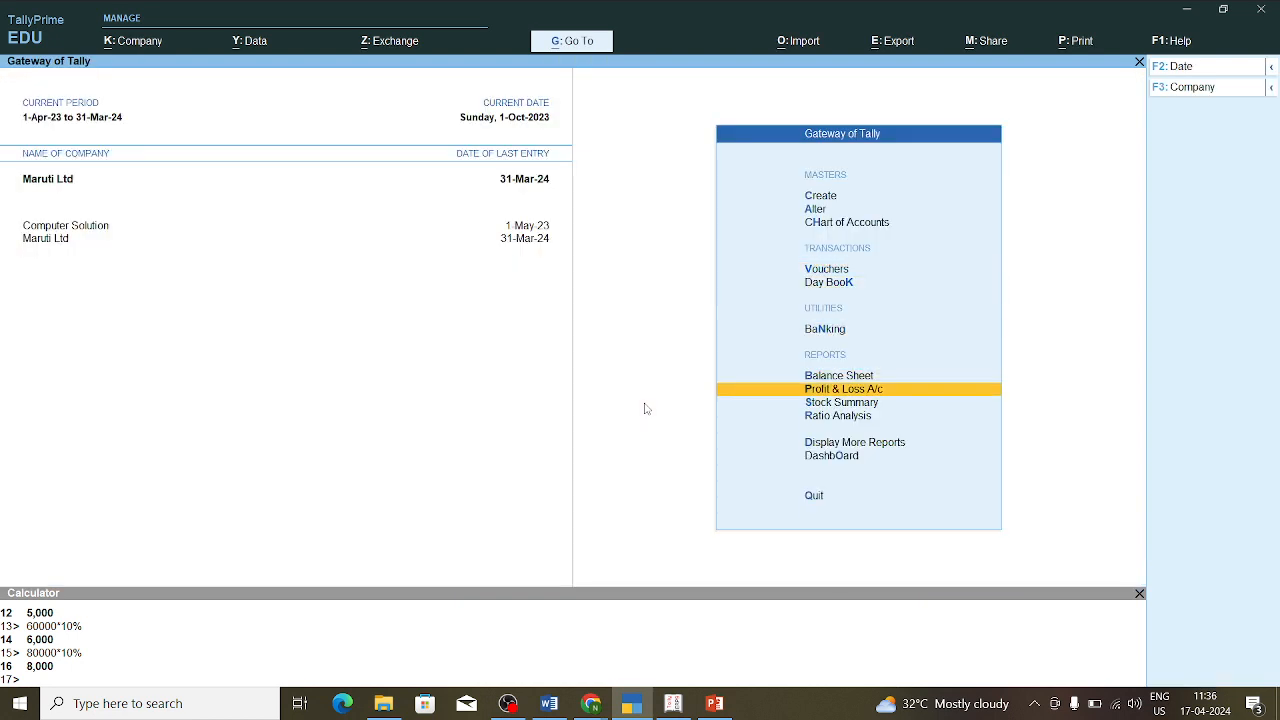
key("Return")
key("alt+F5")
key("Down")
key("Down")
key("Down")
key("Down")
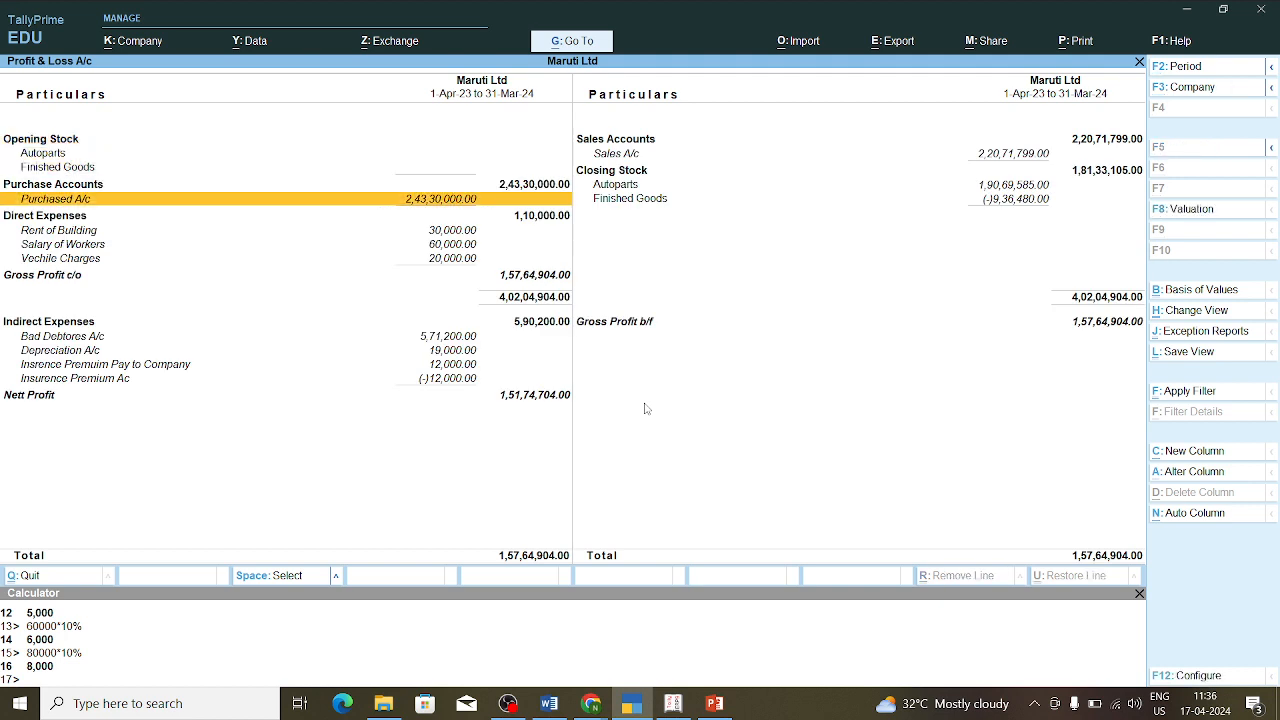
key("Down")
key("Down")
key("Down")
key("Down")
key("Down")
key("Down")
key("Down")
key("Down")
key("Down")
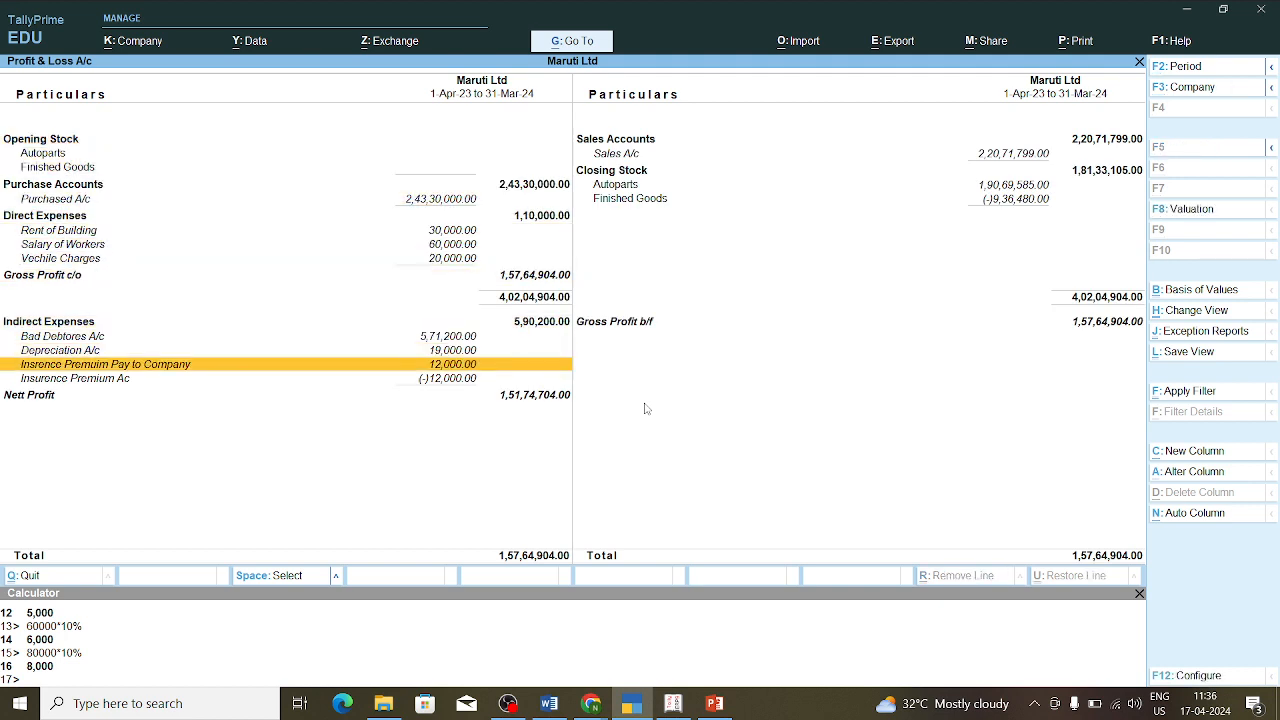
key("Down")
key("Up")
Drill into the Insrence Premuim Pay to Company ledger, examine October's payment voucher and return to the Gateway of Tally.
left_click(479, 368)
key("Up")
key("Up")
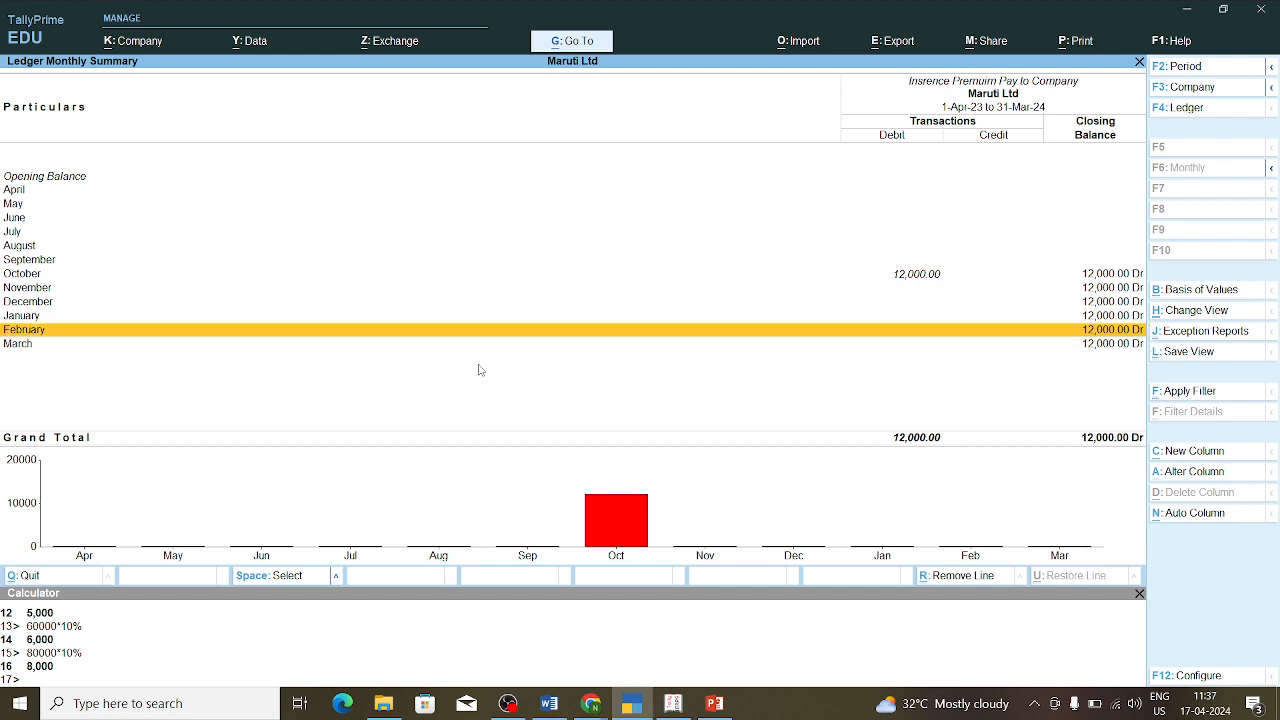
key("Up")
key("Up")
key("Up")
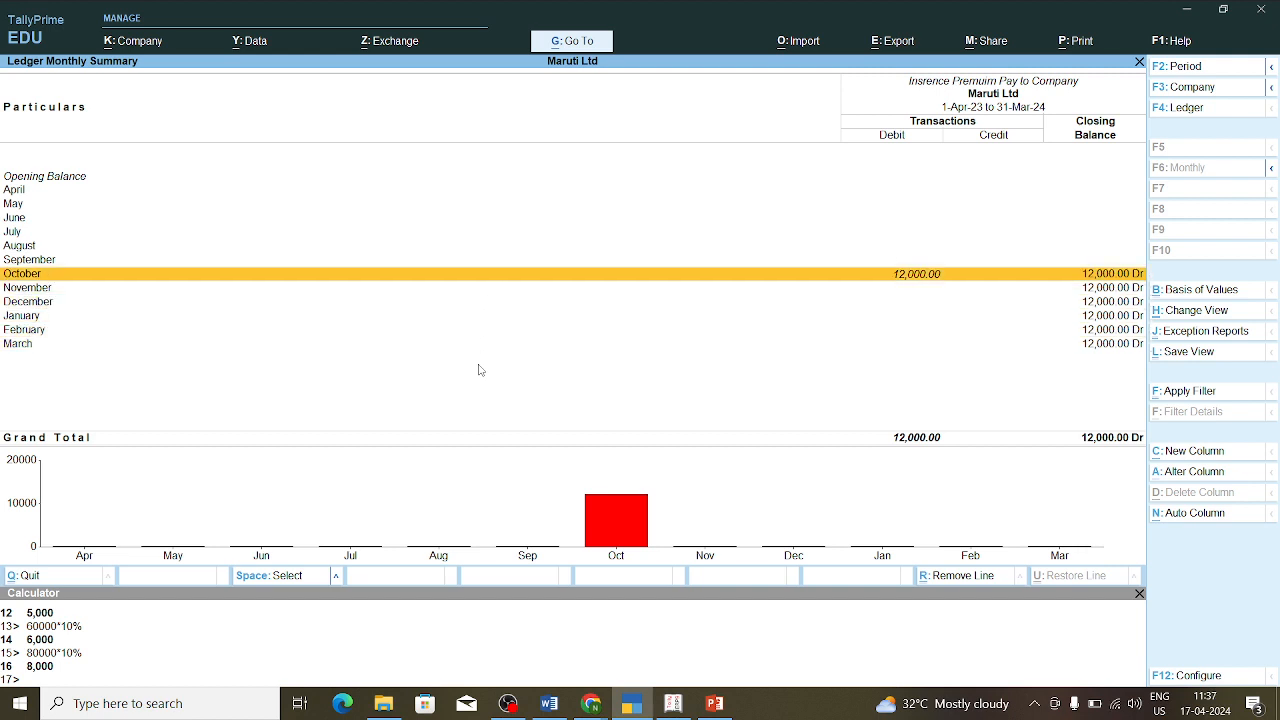
key("Return")
key("Return")
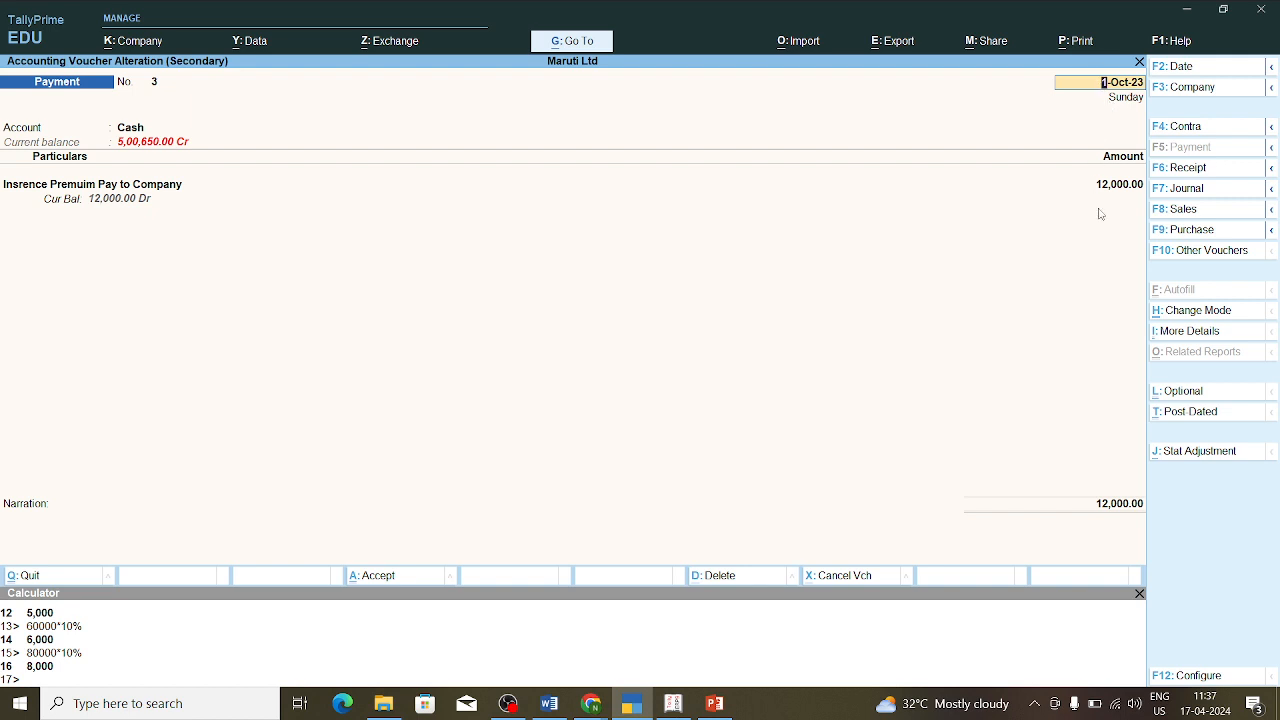
key("BackSpace")
key("Escape")
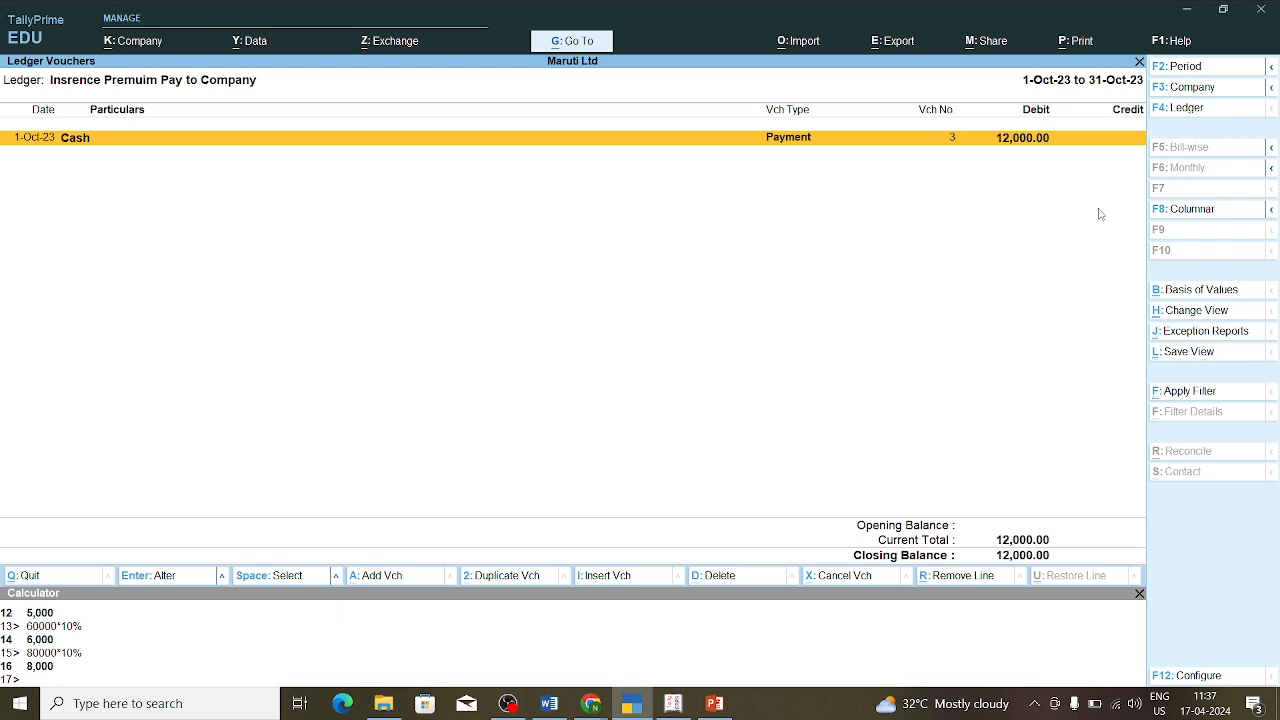
key("Escape")
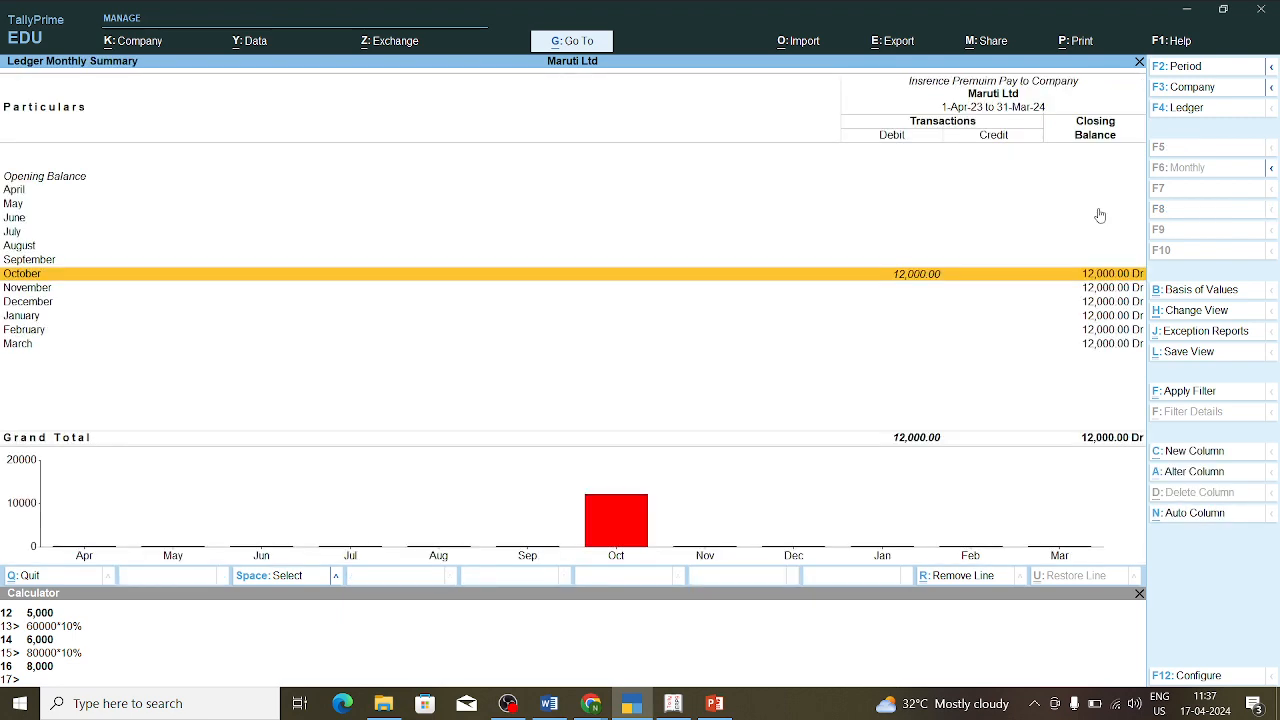
key("Escape")
key("Escape")
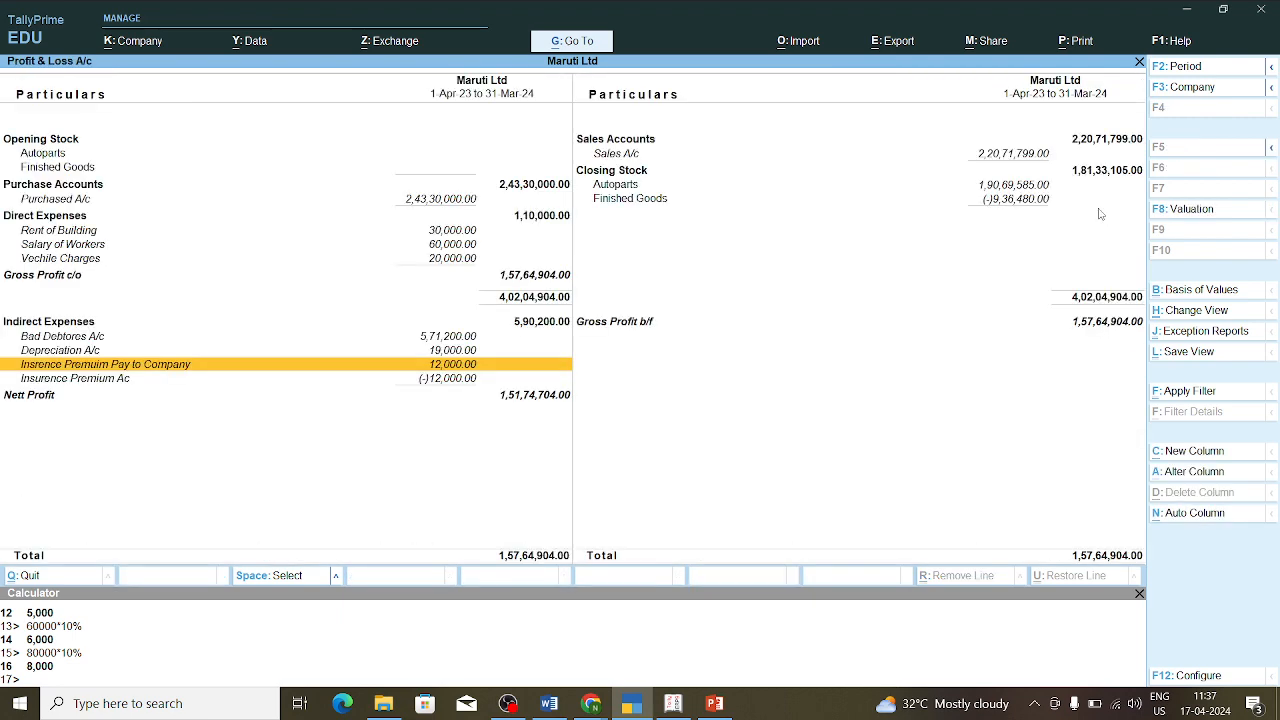
Start a journal voucher and set its date to 31-Mar-24.
key("v")
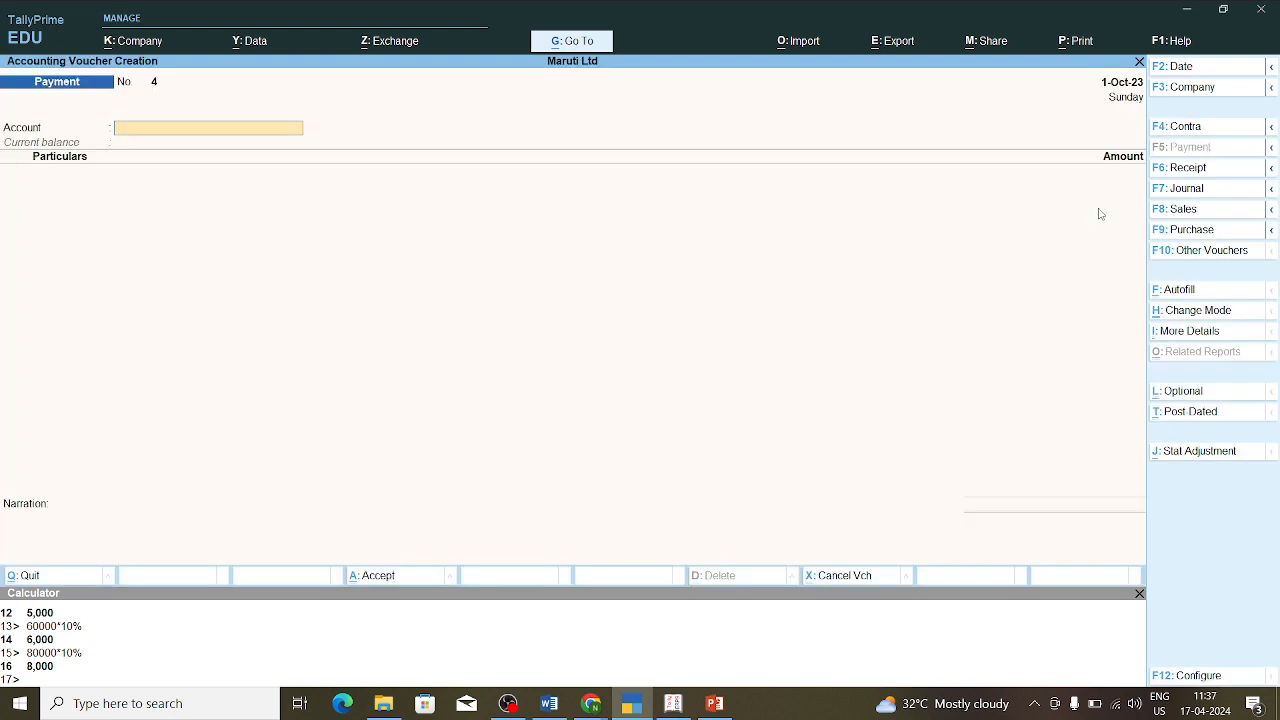
key("F7")
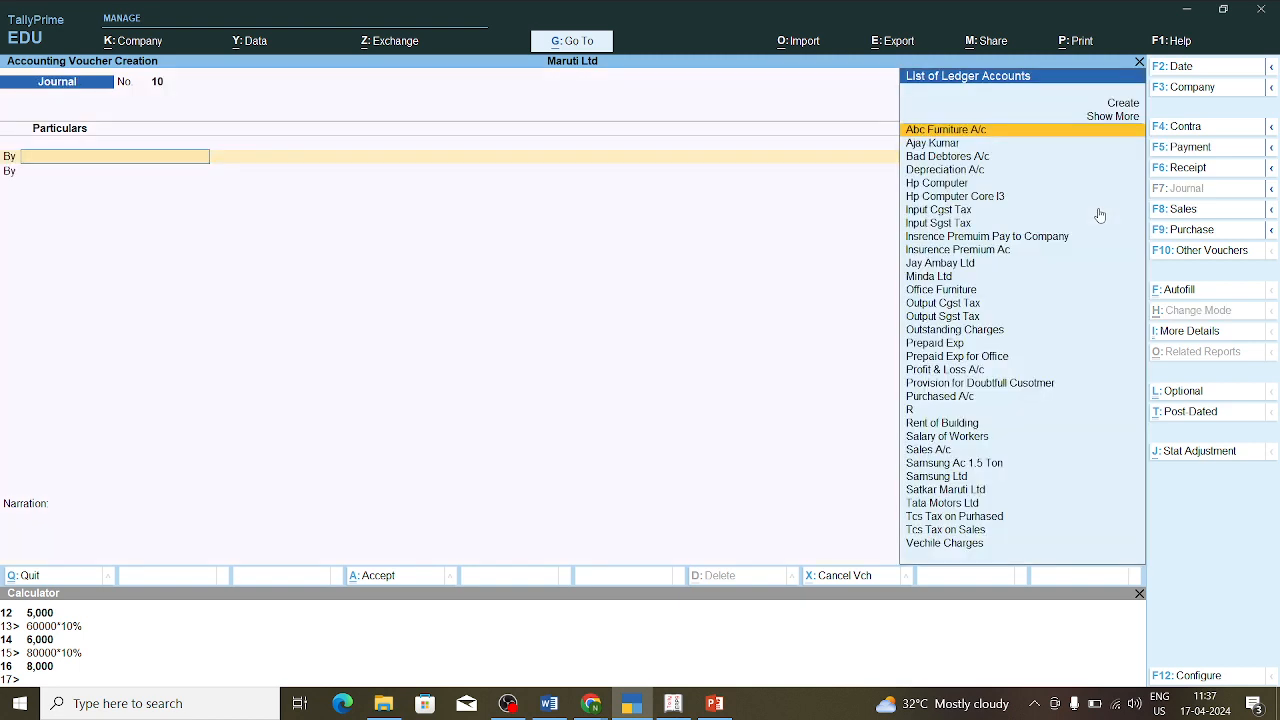
key("F2")
type("3")
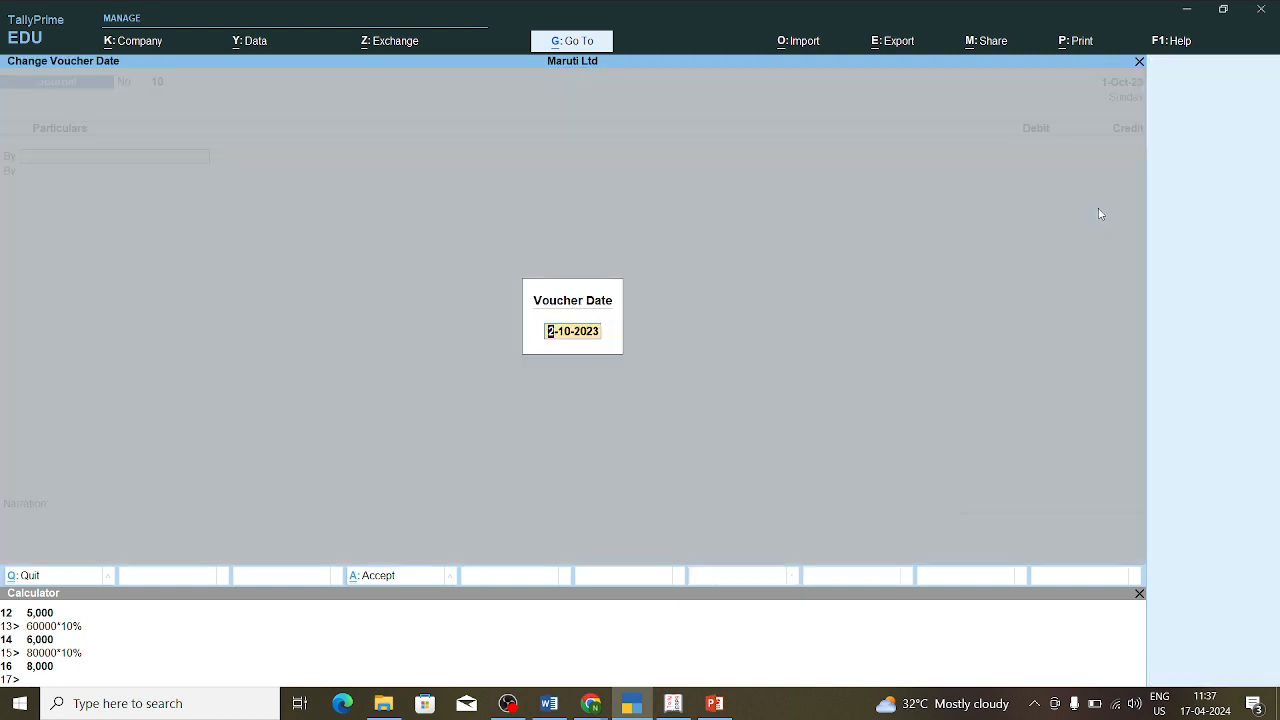
type("1-3")
key("Return")
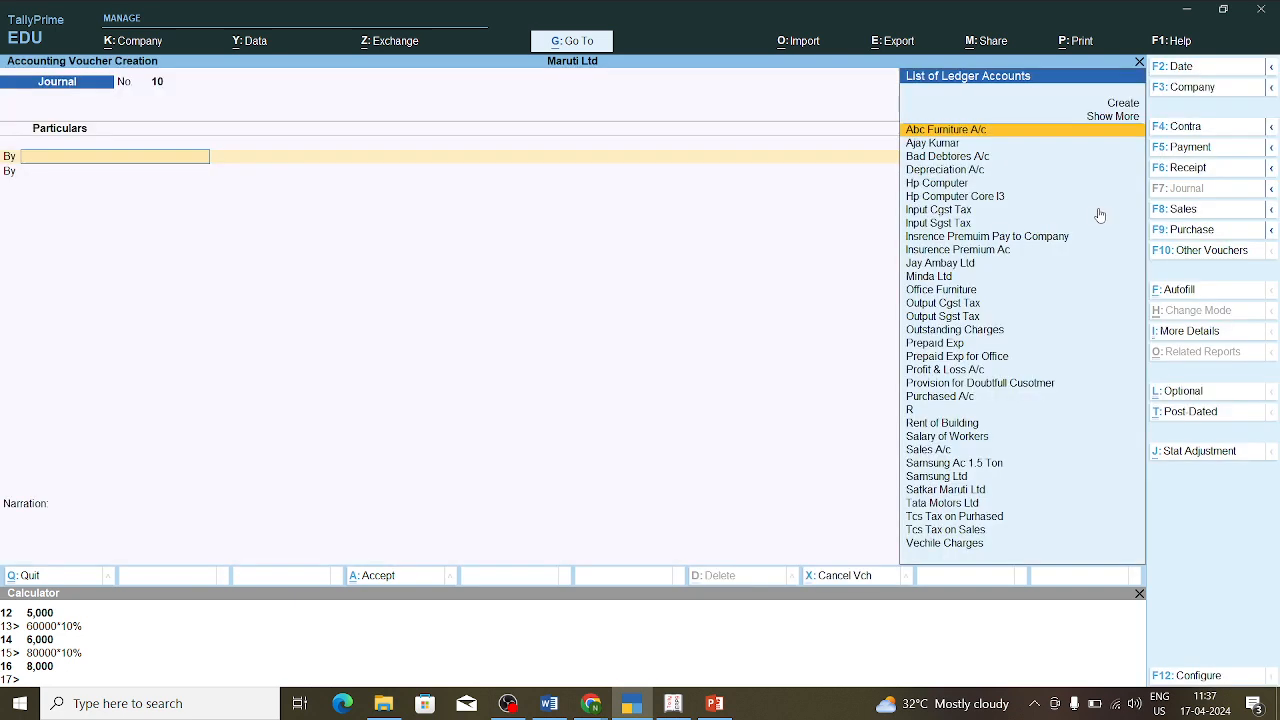
Select Prepaid Exp as the journal's debit account and accept its ledger master under Current Assets.
type("Pre")
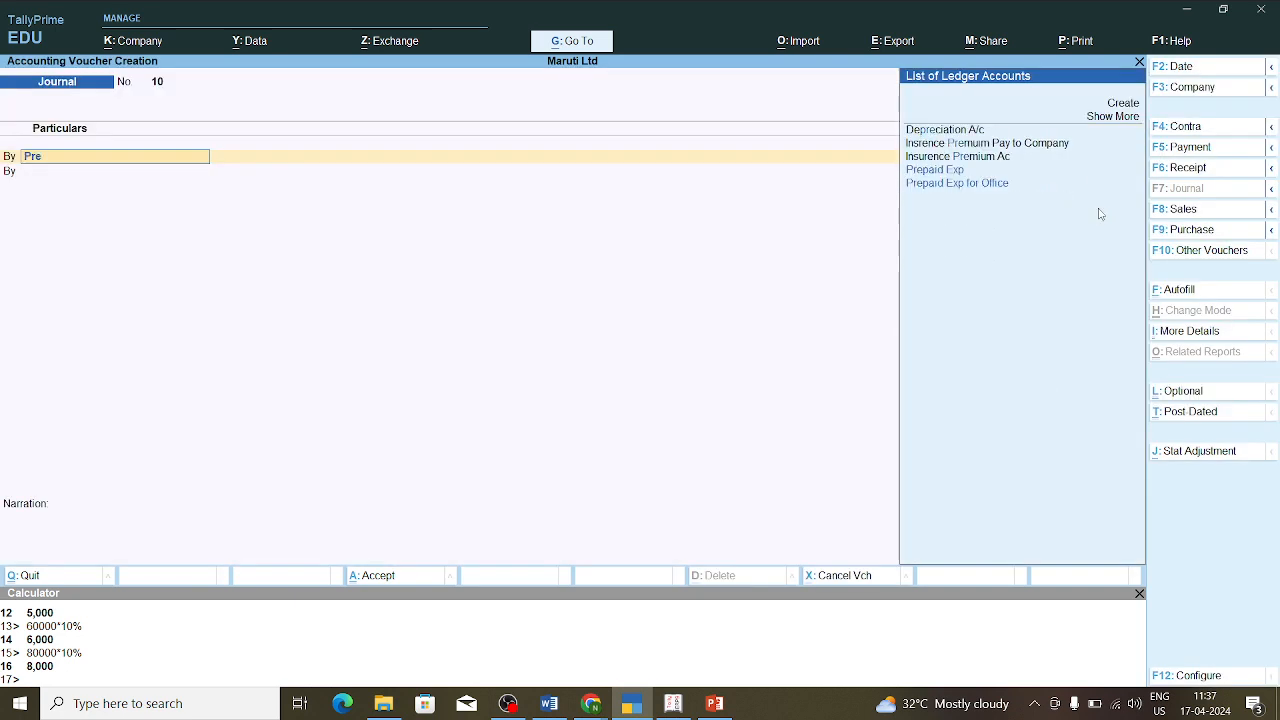
key("Return")
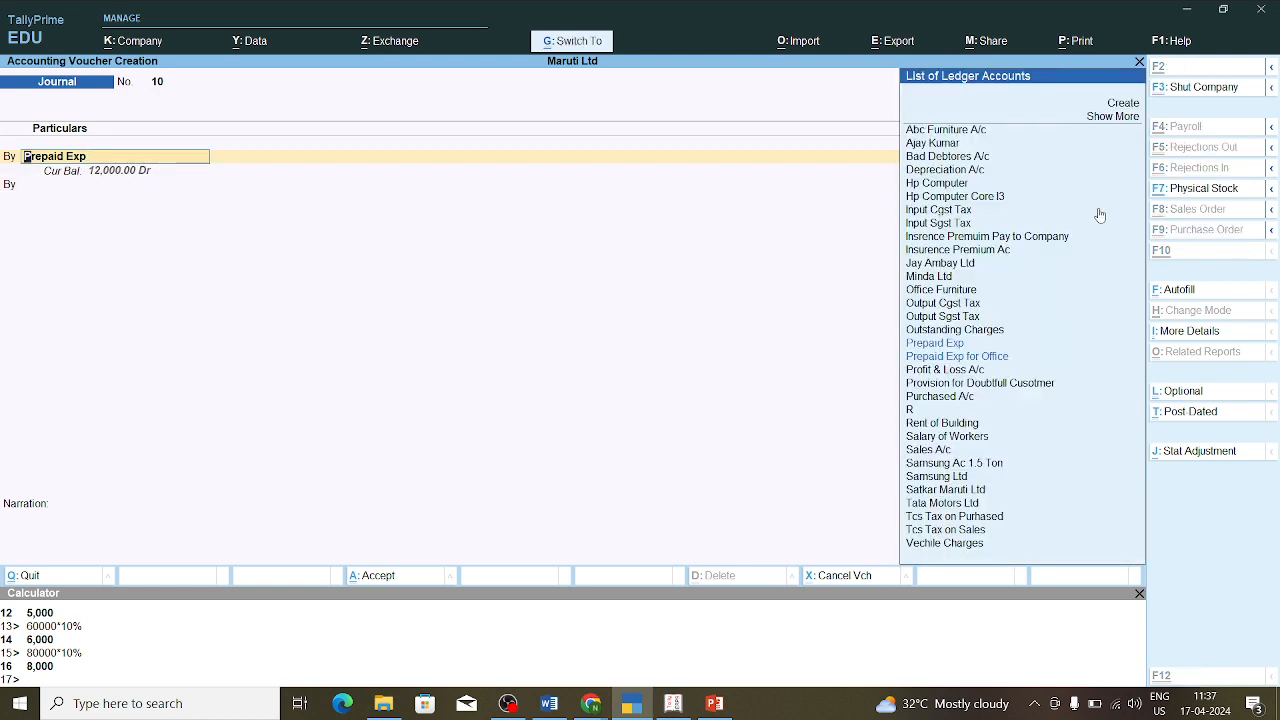
key("ctrl+Return")
key("Return")
key("Return")
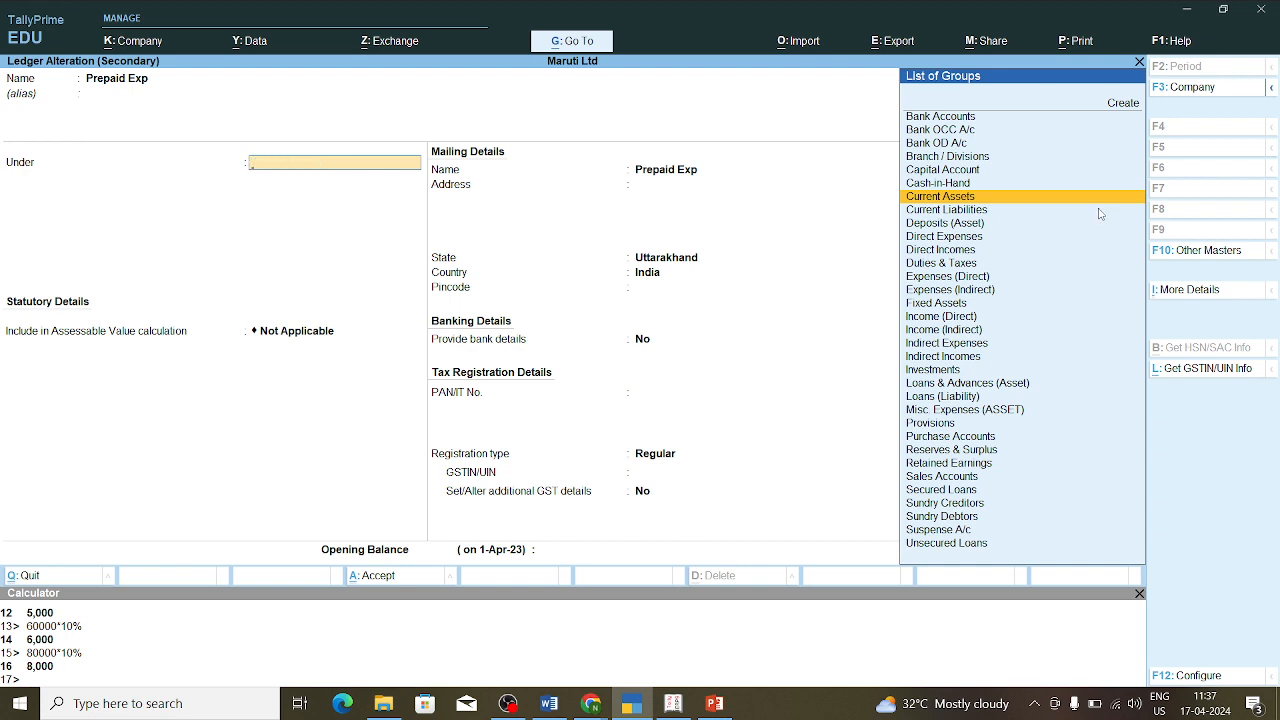
key("ctrl+a")
key("Return")
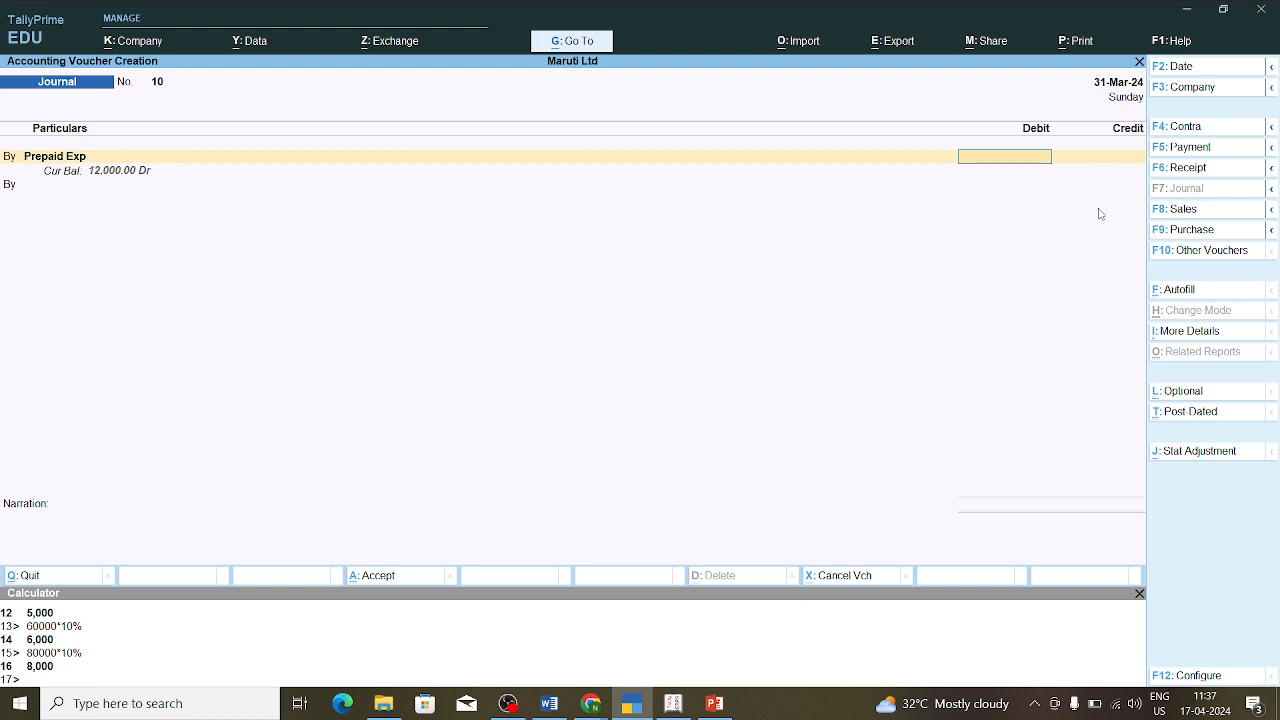
Debit Prepaid Exp with 6,000 and select Insrence Premuim Pay to Company as the credit account.
type("6000")
key("Return")
type("to")
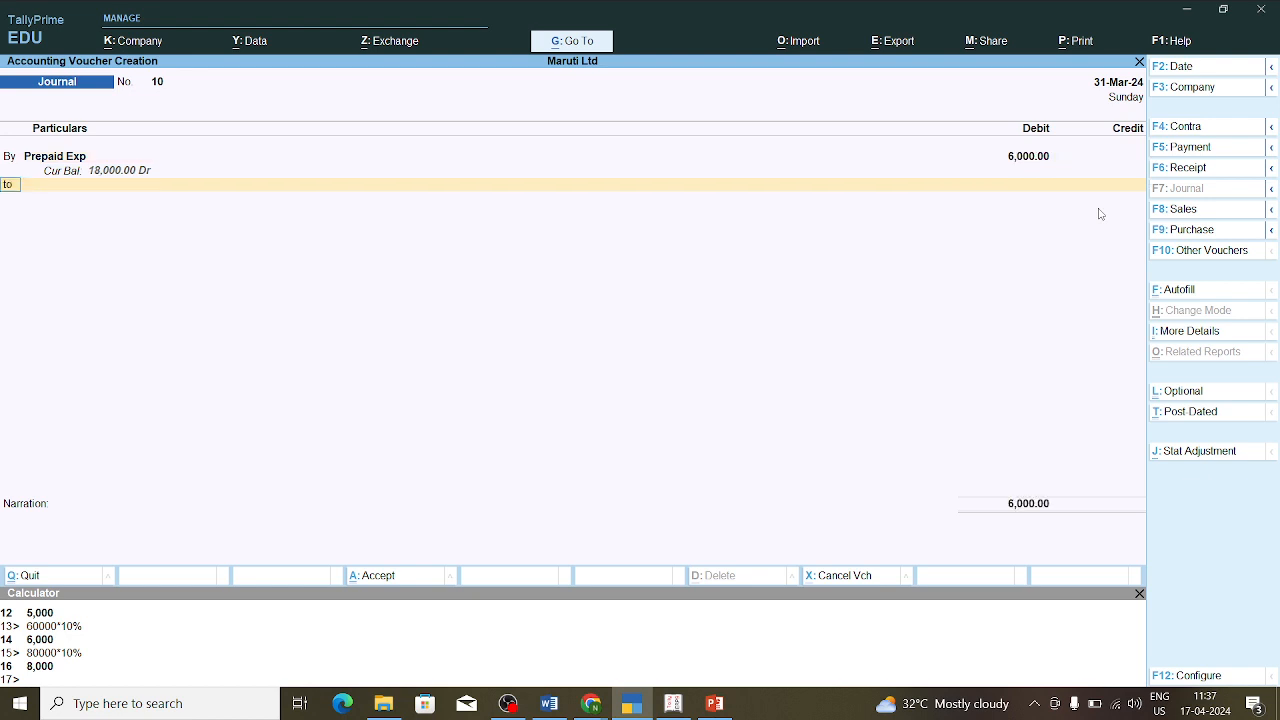
key("Return")
type("Ind")
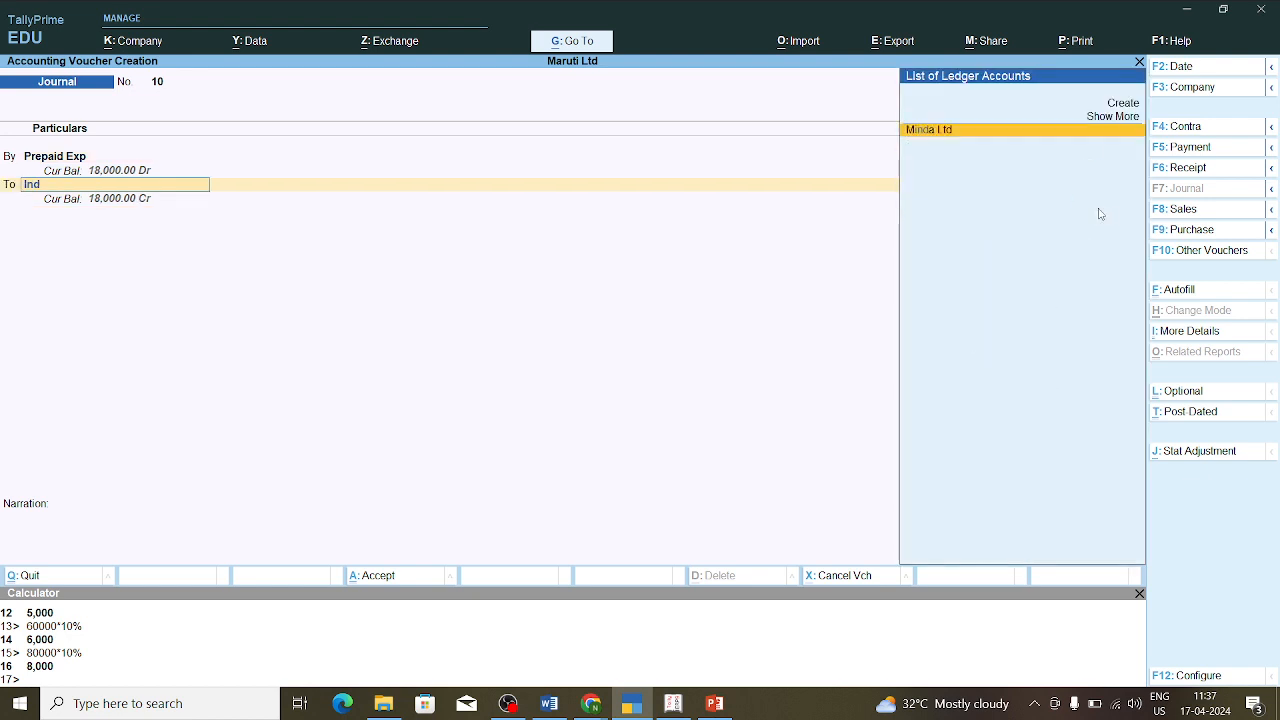
key("BackSpace")
type("su")
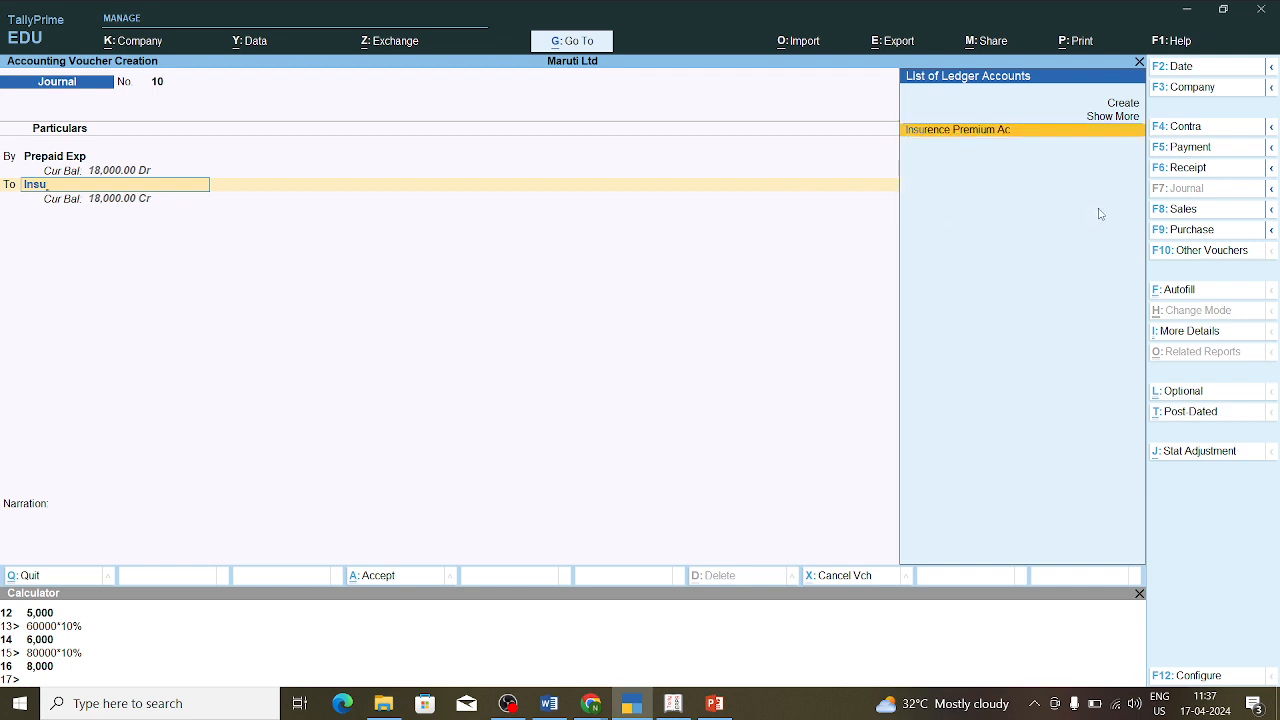
key("BackSpace")
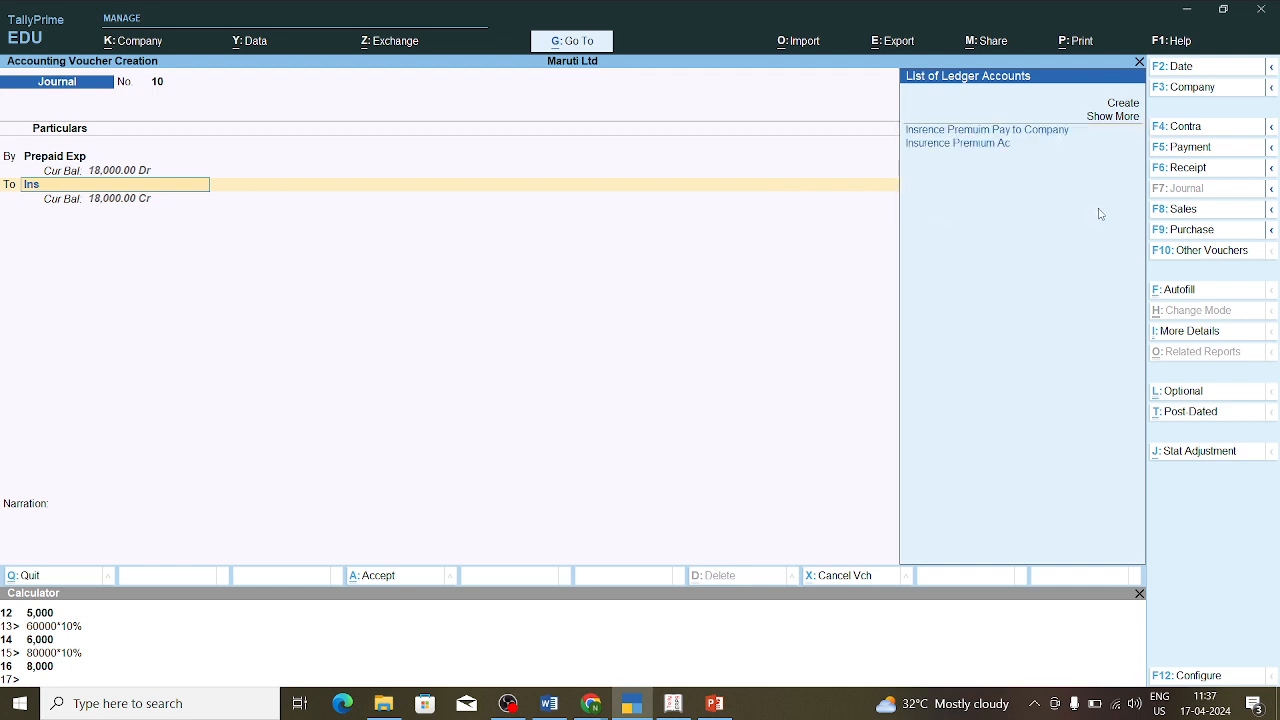
key("Down")
key("Return")
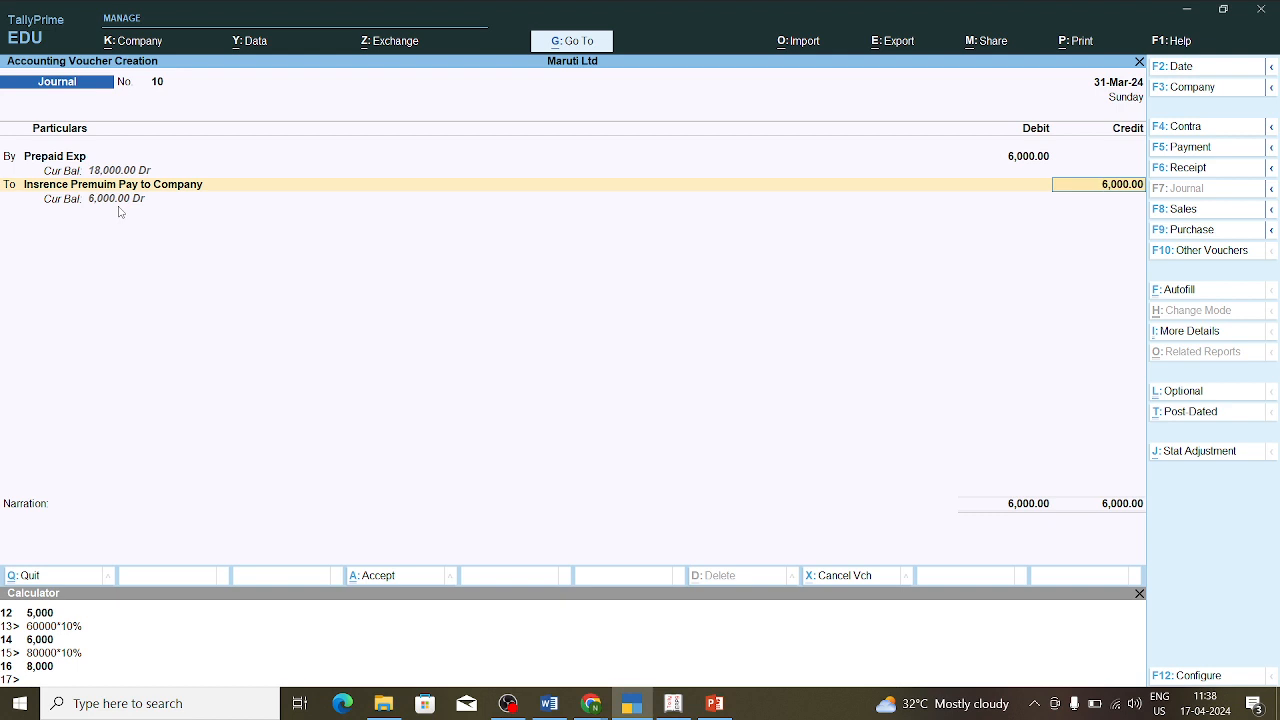
Credit Insrence Premuim Pay to Company with 6,000, save the journal voucher and leave voucher entry.
key("Return")
key("Return")
key("Return")
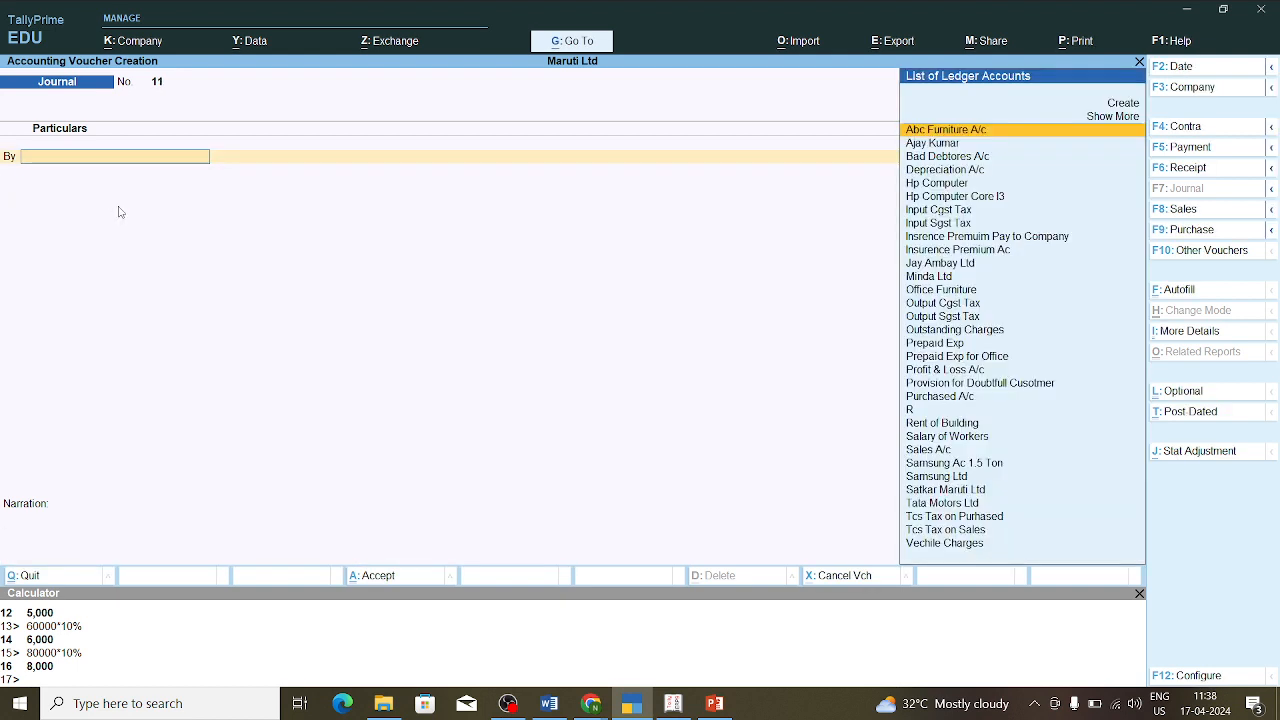
key("Escape")
Display the Balance Sheet in detailed form and locate Prepaid Exp under Current Assets.
key("Down")
key("Down")
key("Down")
key("Down")
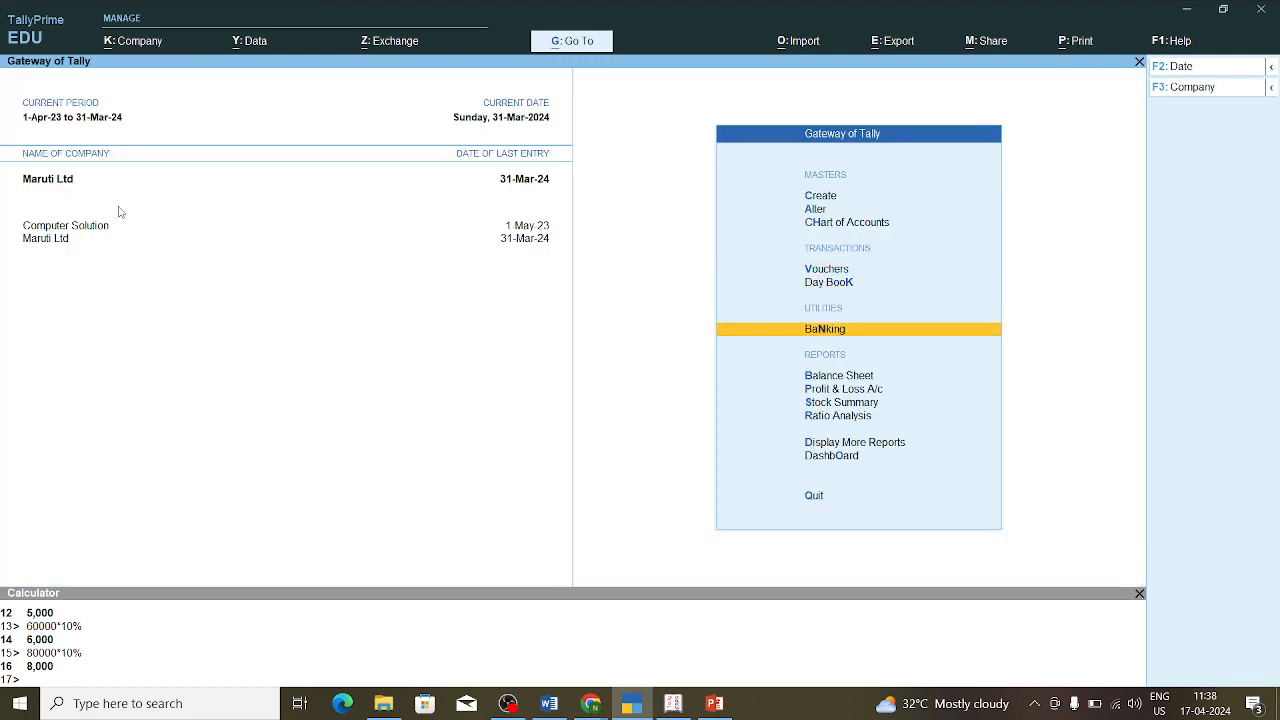
key("Up")
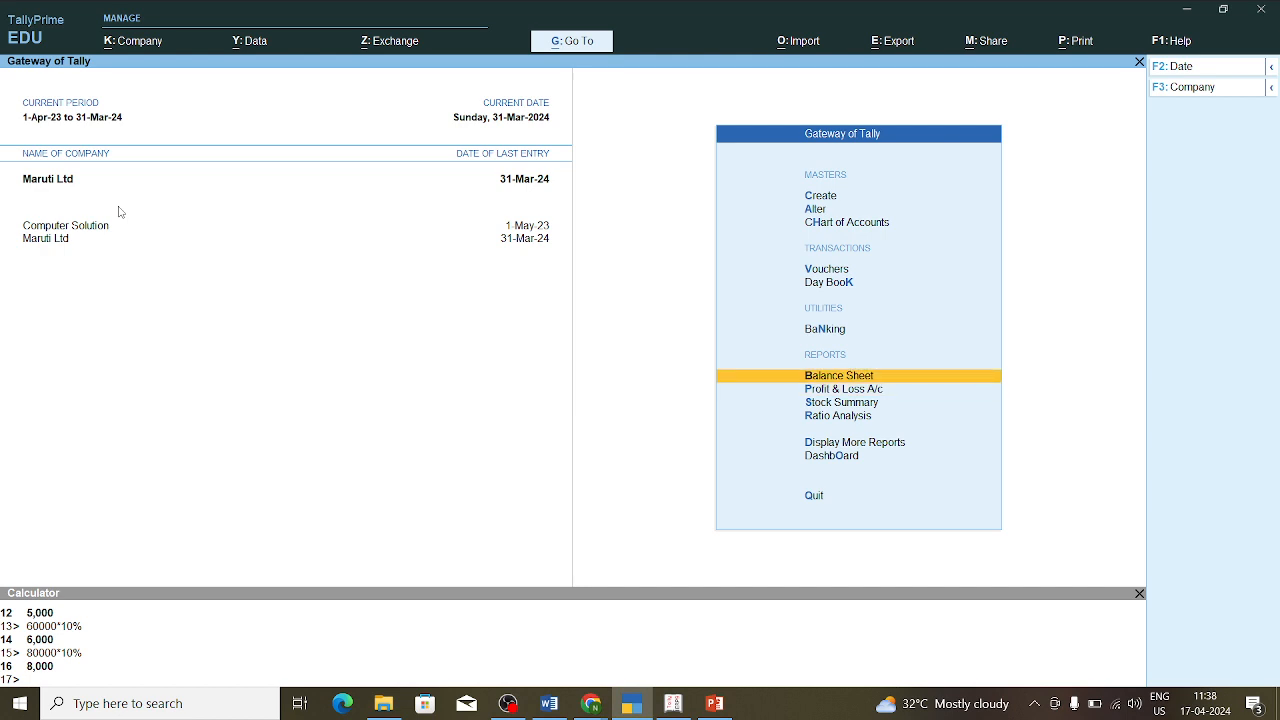
key("Return")
key("alt+F5")
key("Right")
key("Down")
key("Down")
key("Down")
key("Down")
key("Down")
key("Down")
key("Down")
key("Down")
key("Down")
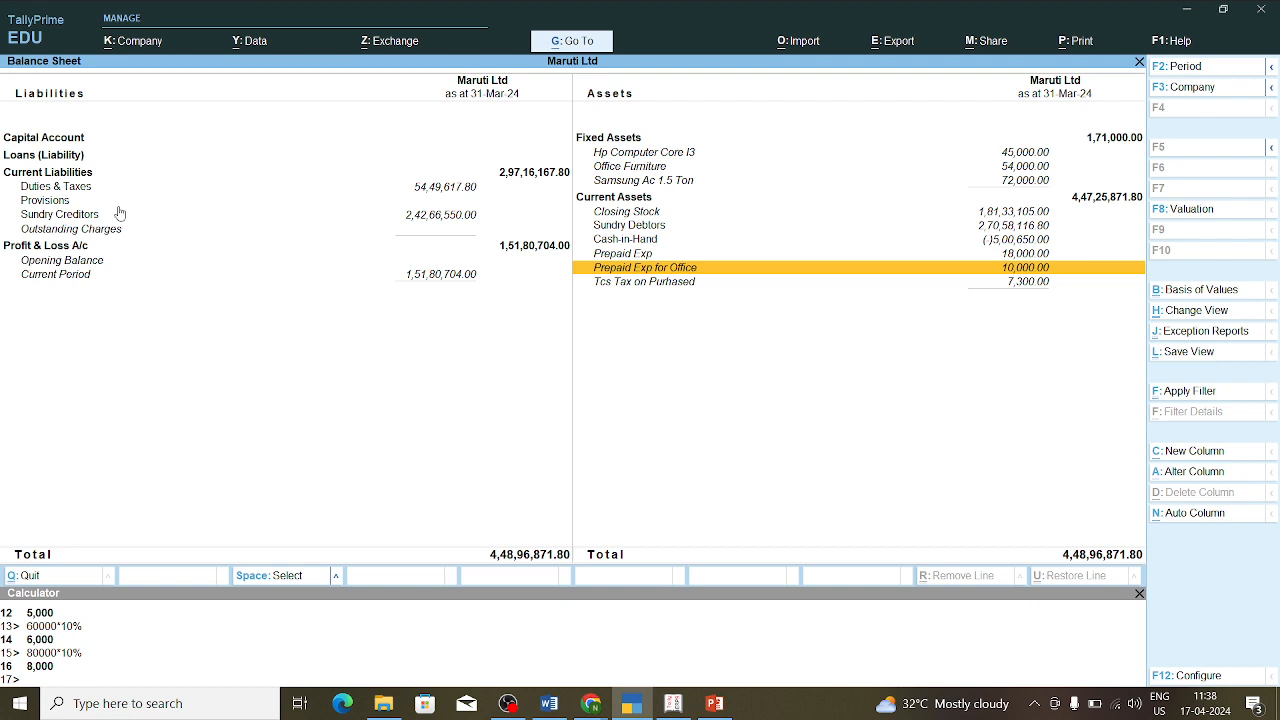
key("Up")
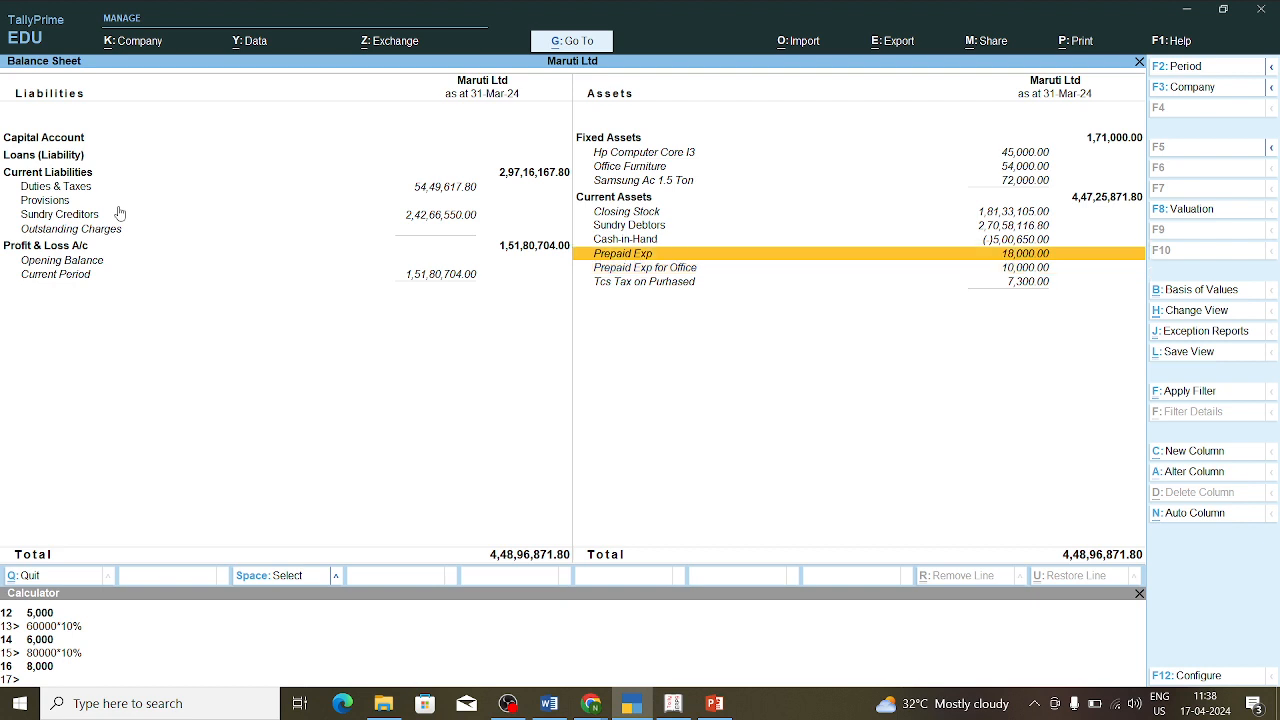
Examine the October and March entries in Prepaid Exp's monthly summary, then close the Balance Sheet.
key("Return")
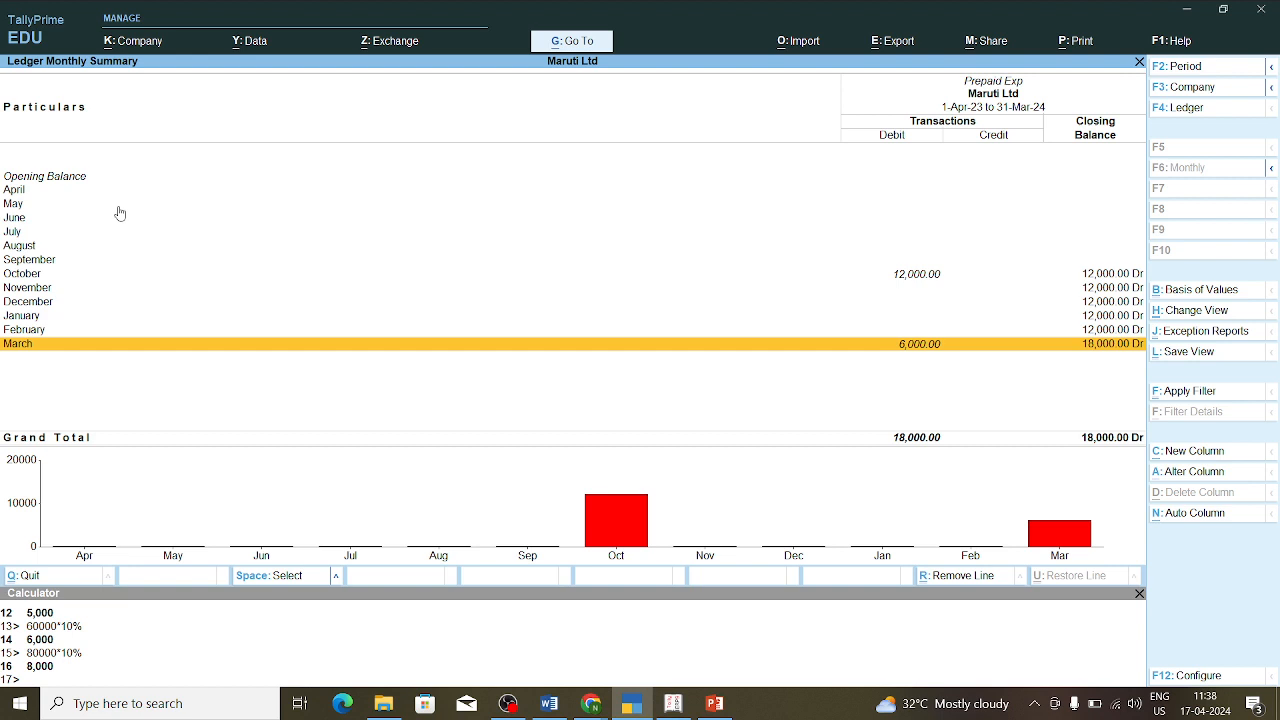
key("Up")
key("Up")
key("Up")
key("Up")
key("Up")
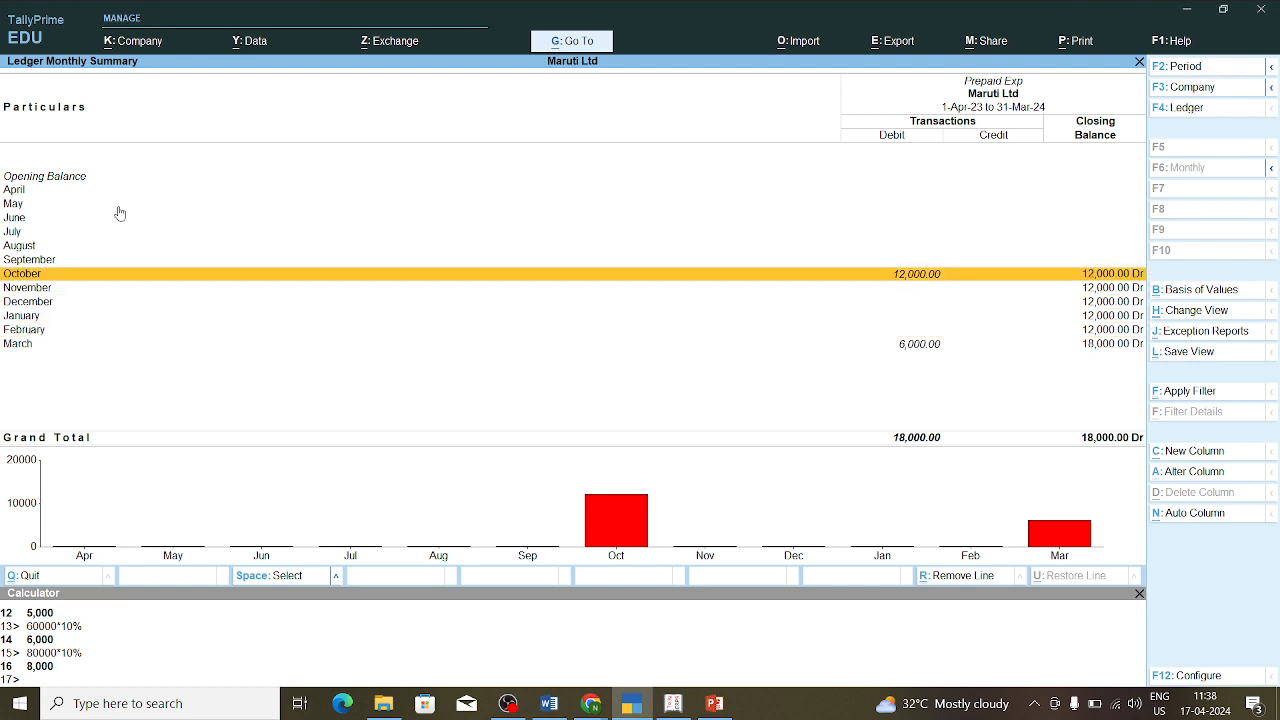
key("Down")
key("Down")
key("Down")
key("Down")
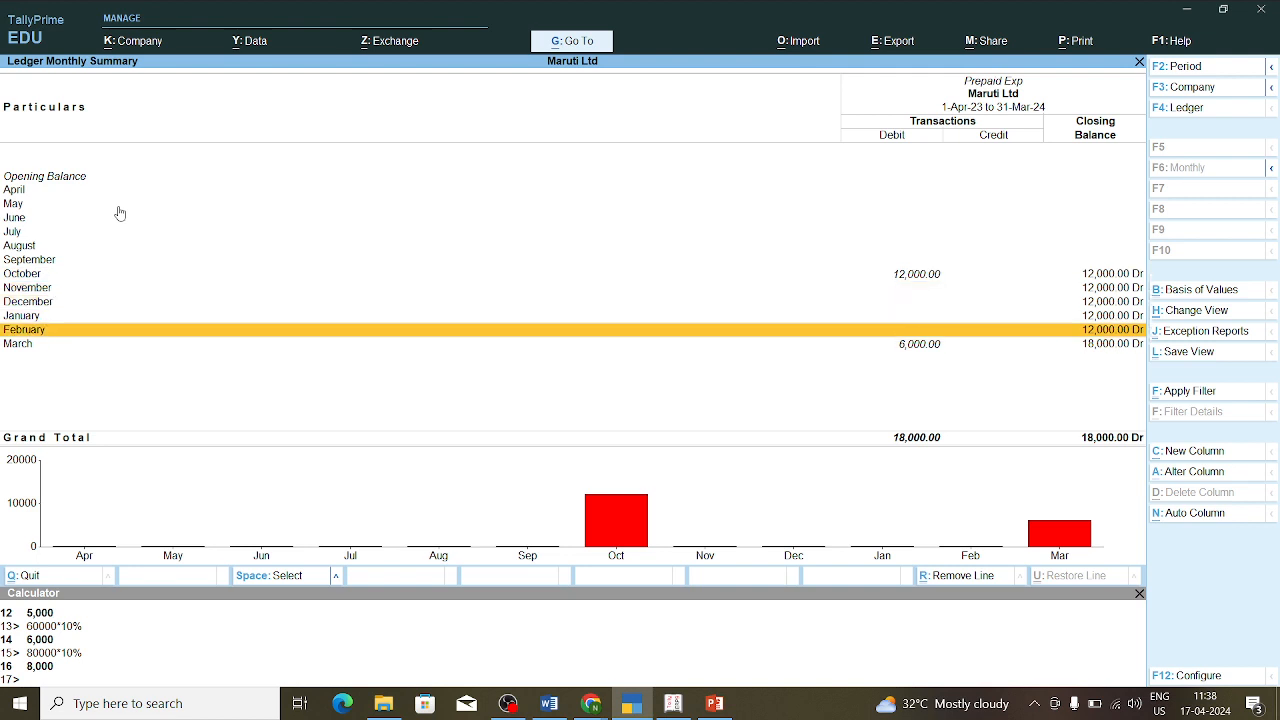
key("Down")
key("Escape")
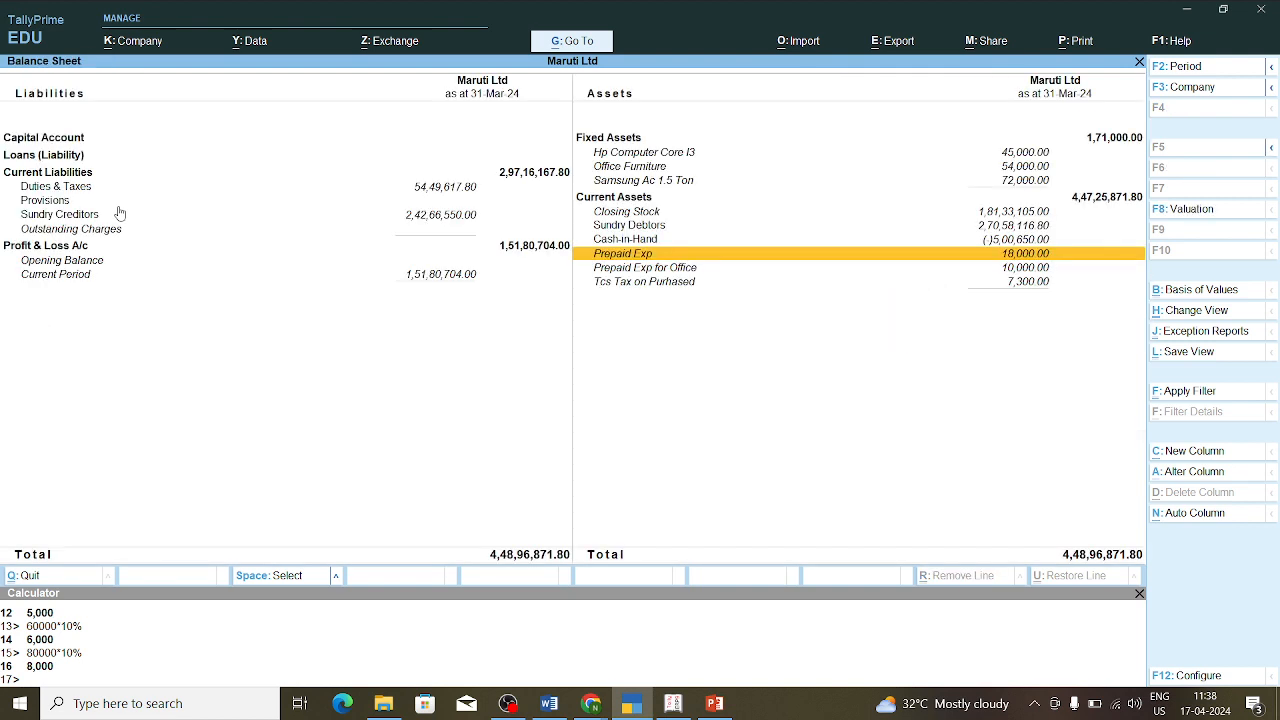
key("Escape")
Display the Profit & Loss A/c in detailed form and examine the insurance premium ledgers under Indirect Expenses.
key("Down")
key("Return")
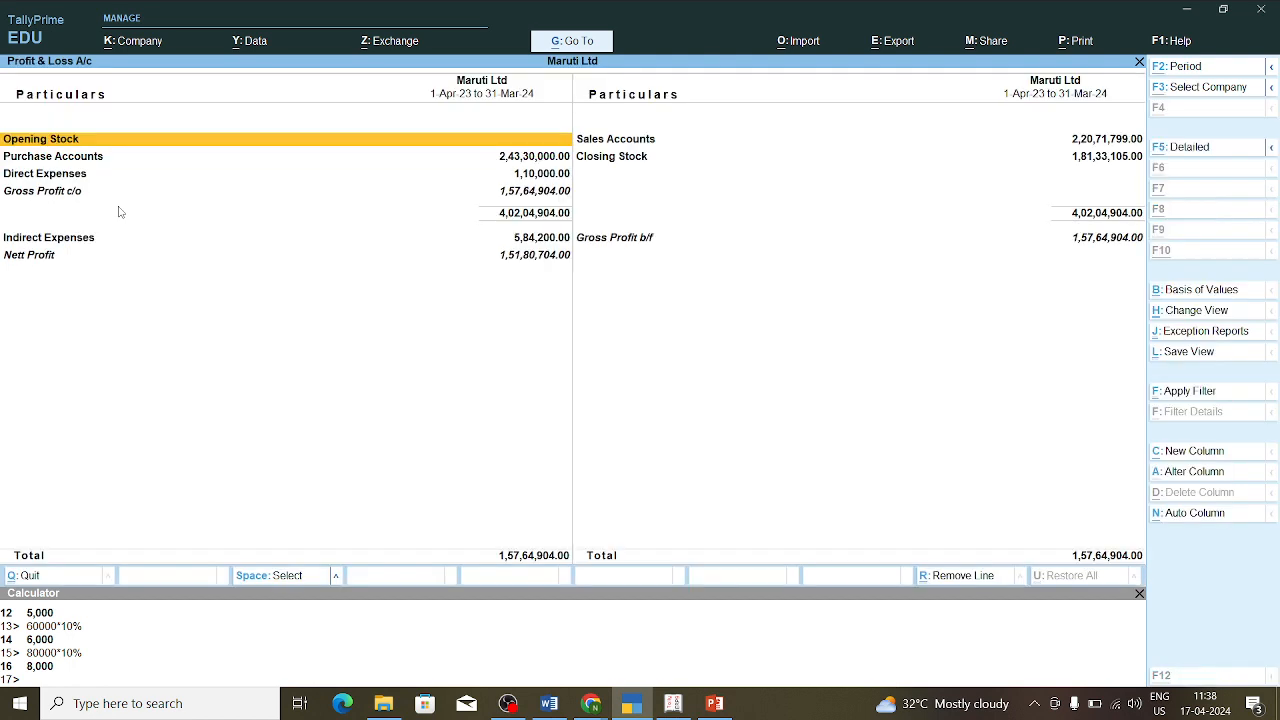
key("alt+F5")
key("Down")
key("Down")
key("Down")
key("Down")
key("Down")
key("Down")
key("Down")
key("Down")
key("Down")
key("Down")
key("Down")
key("Down")
key("Down")
key("Down")
key("Down")
key("Up")
key("Up")
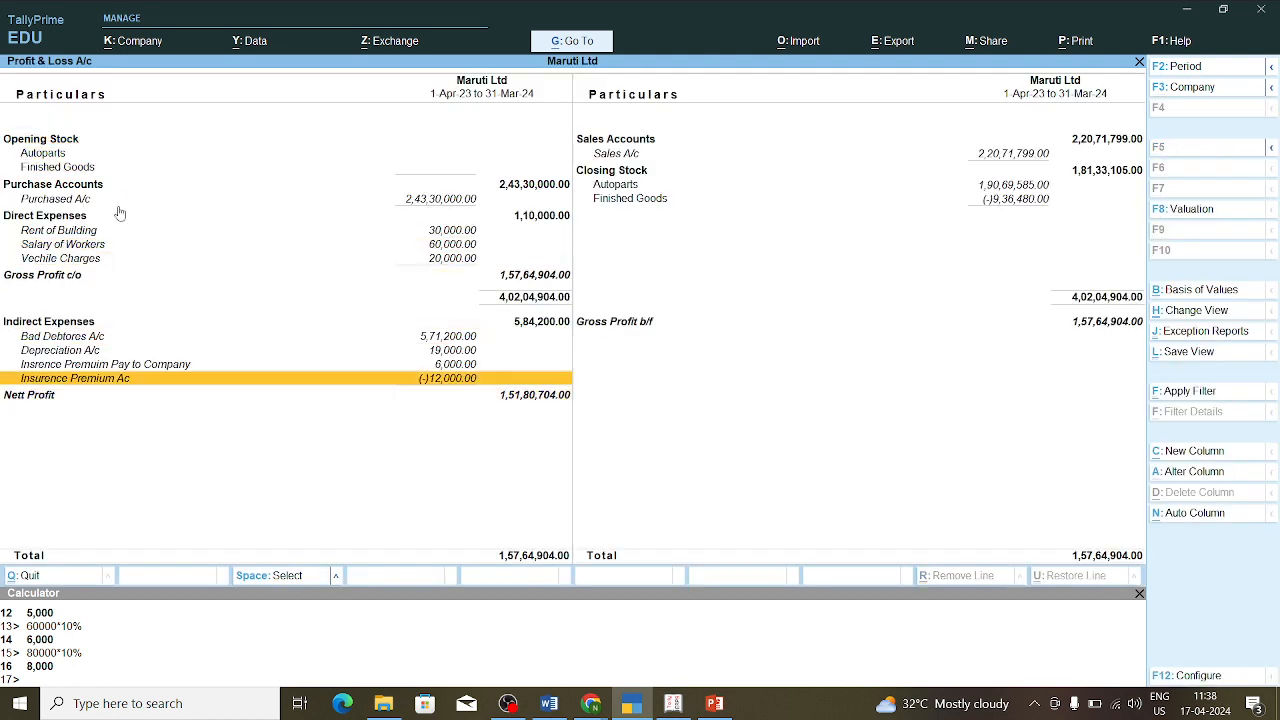
key("Down")
key("Up")
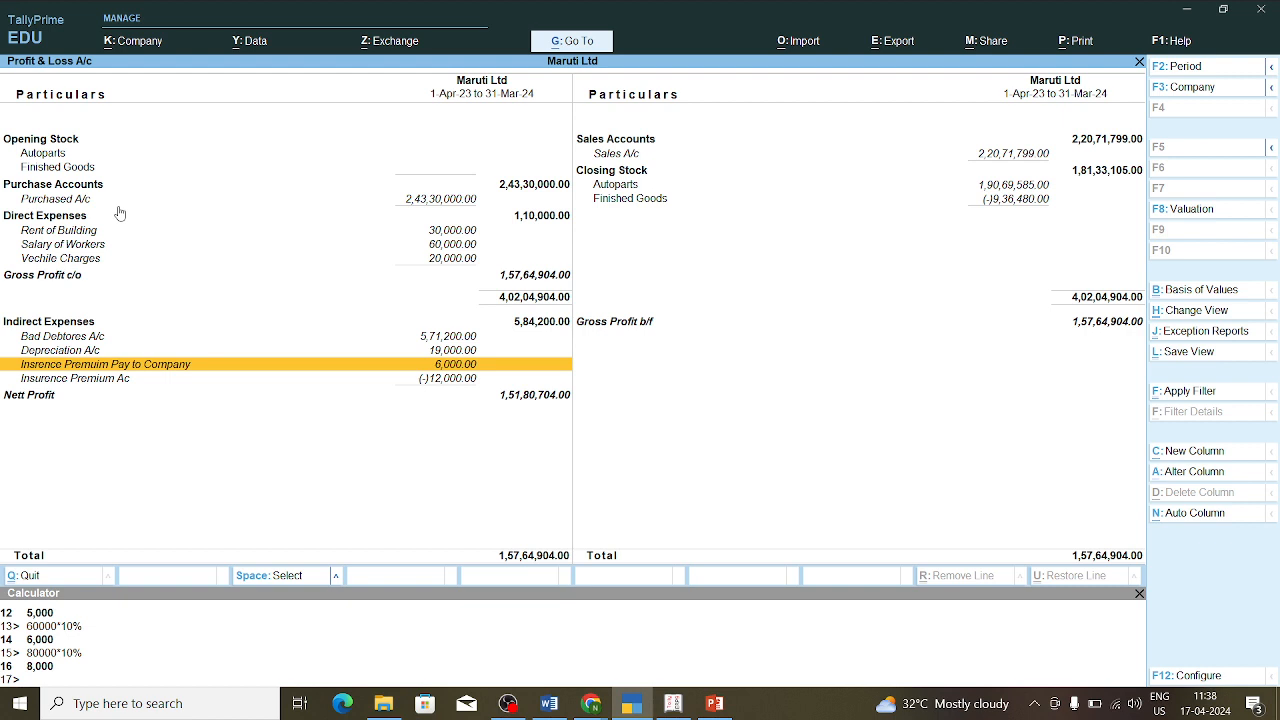
Examine October and March in the Insrence Premuim Pay to Company monthly summary and return to the Gateway of Tally.
key("Return")
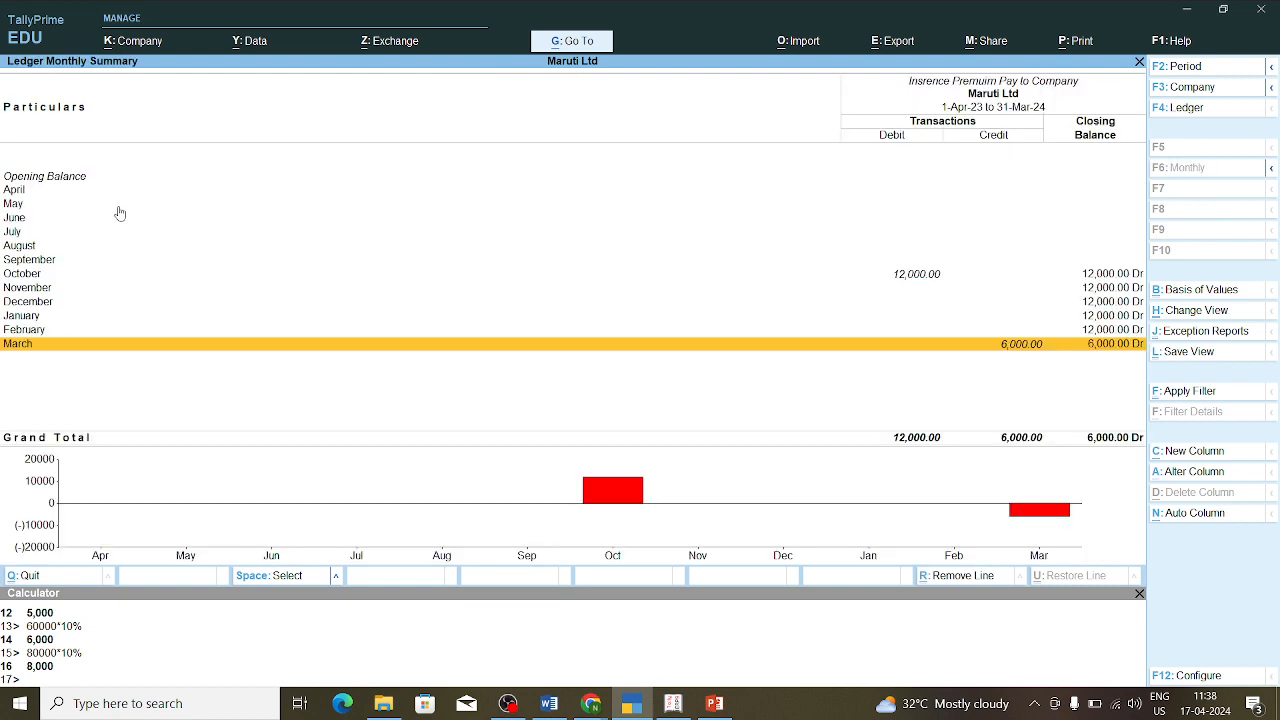
key("Up")
key("Up")
key("Up")
key("Up")
key("Up")
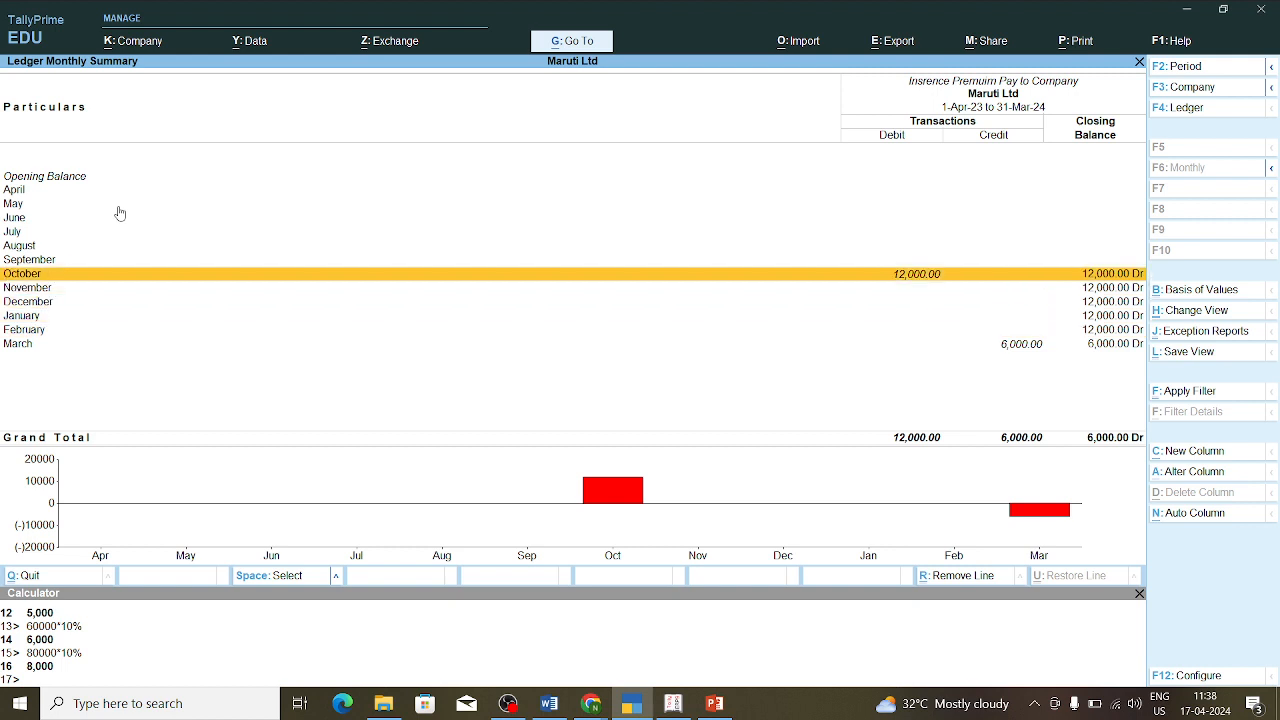
key("Down")
key("Down")
key("Down")
key("Down")
key("Down")
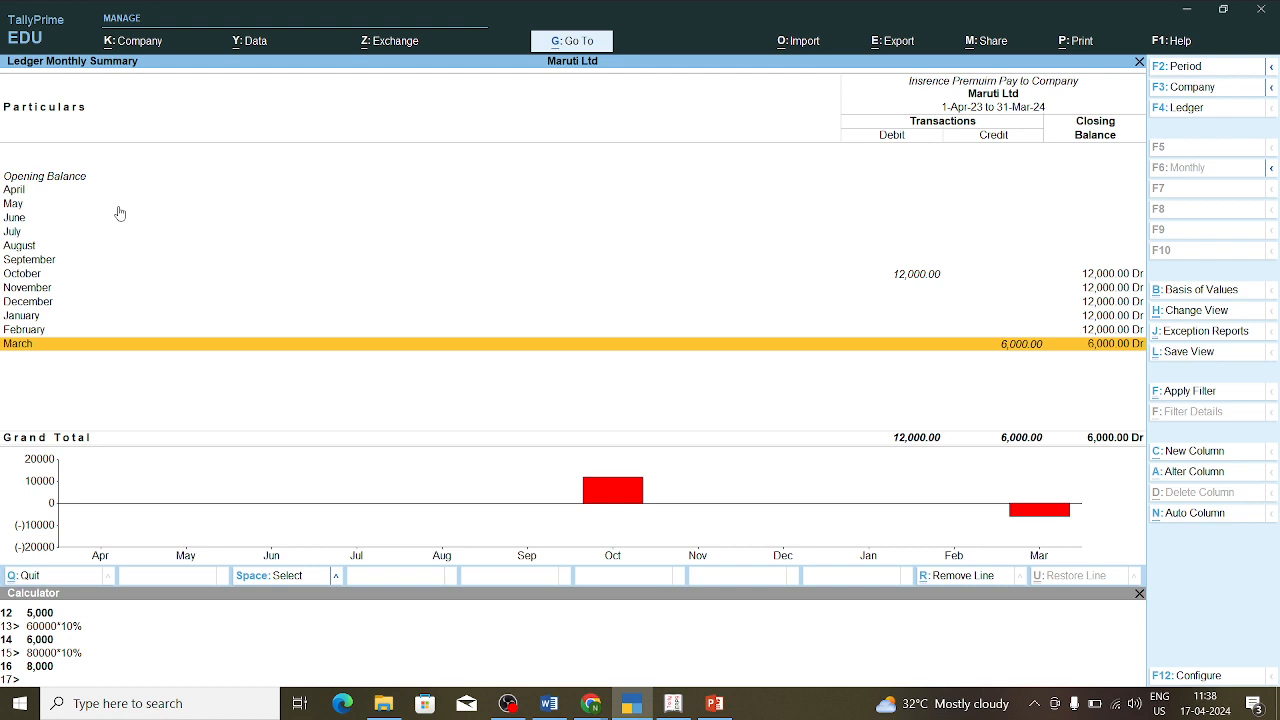
key("Escape")
key("Escape")
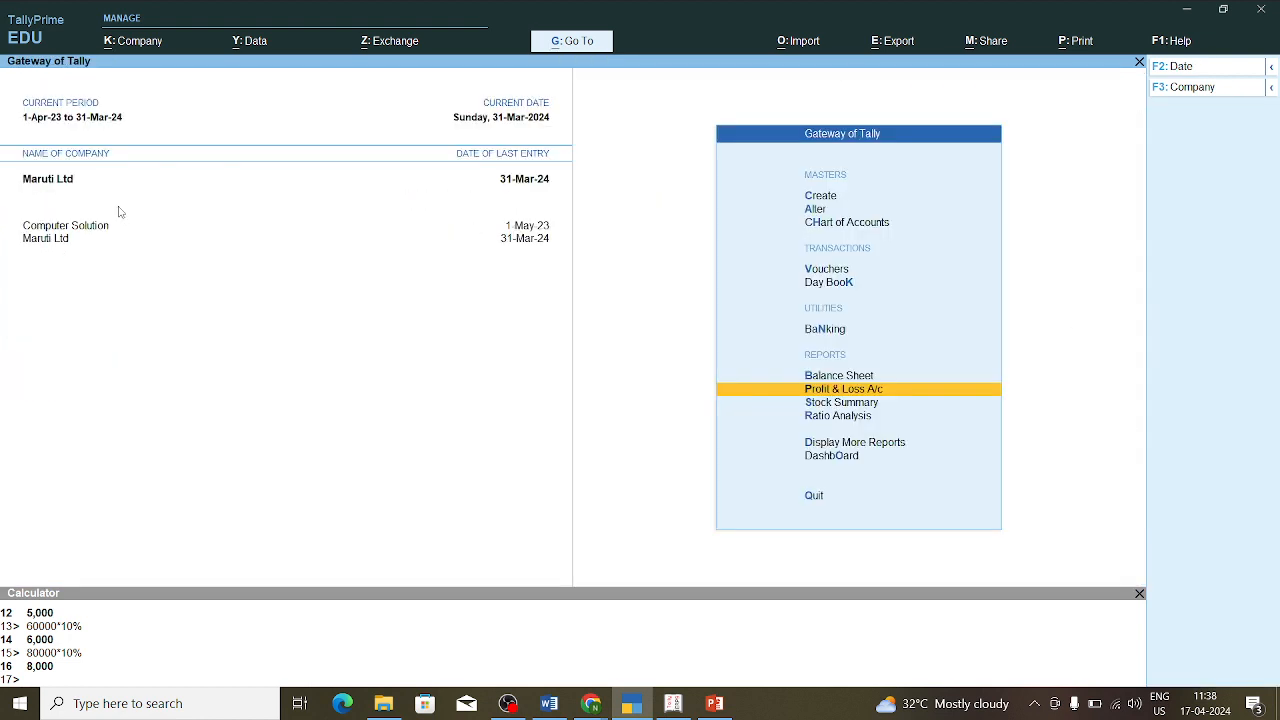
key("Up")
key("Down")
key("Up")
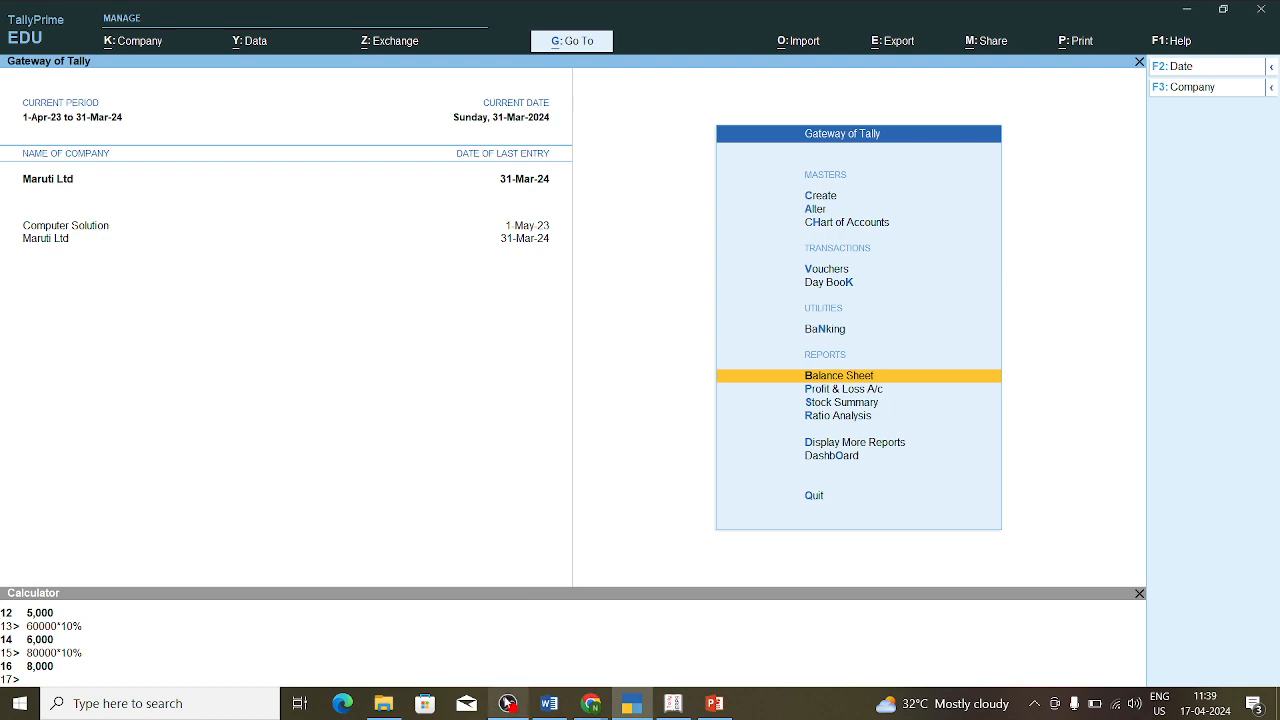
left_click(508, 703)
left_click(512, 700)
right_click(512, 700)
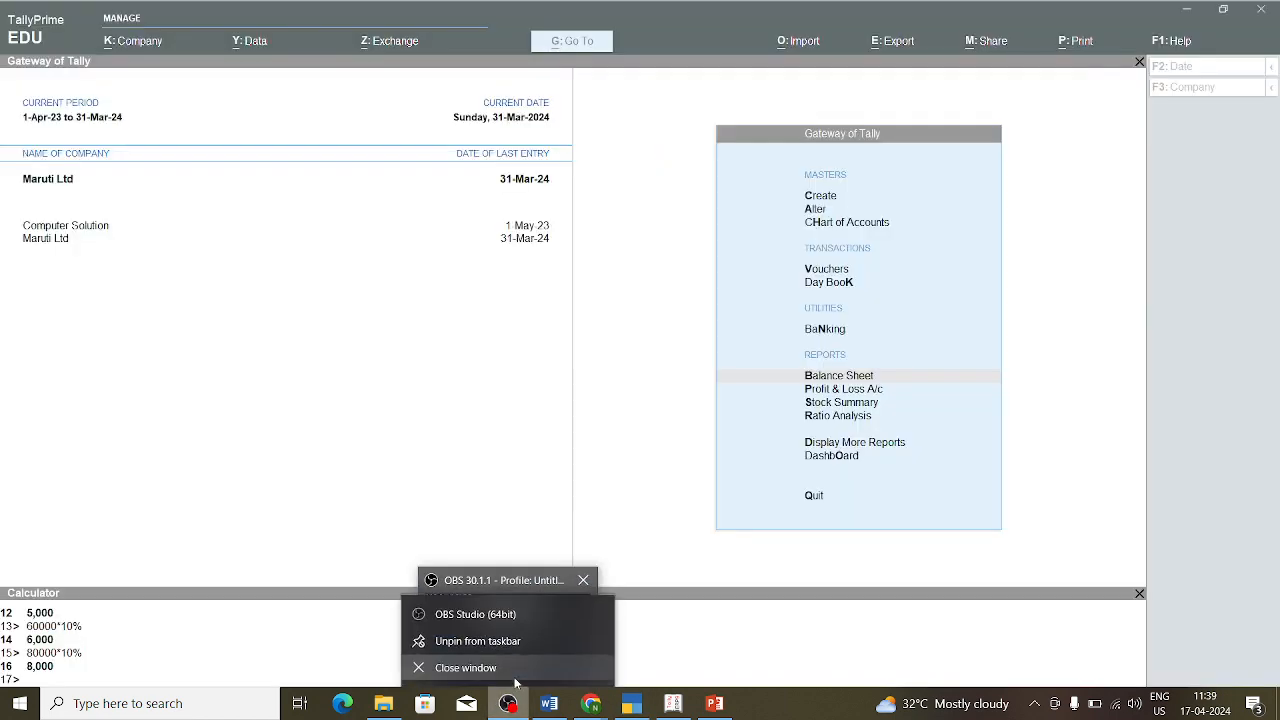